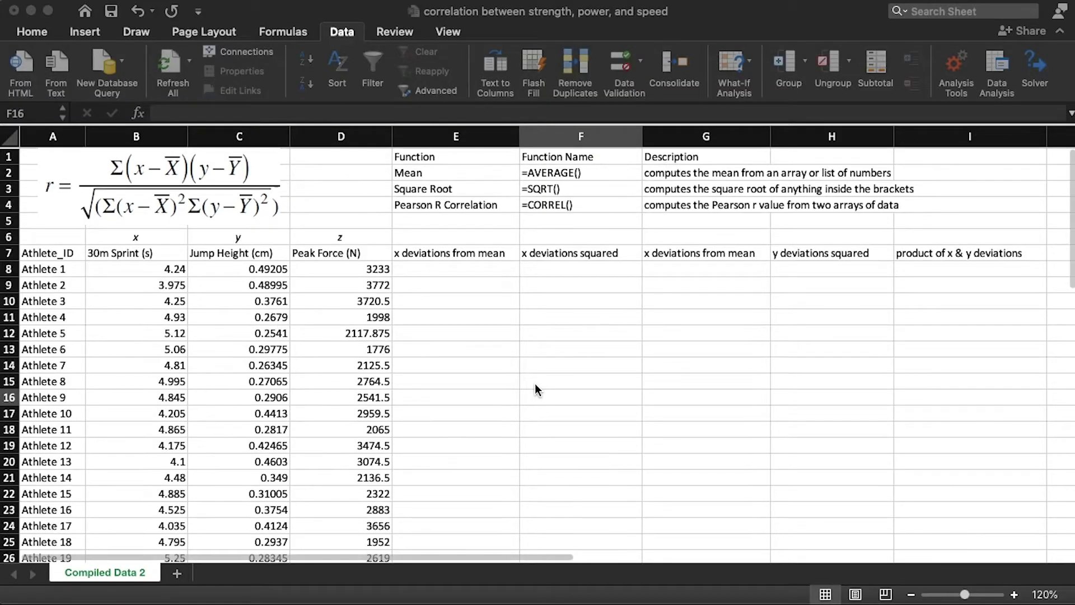
Step: Examine the sprint, jump height and peak force data down to Athlete 47 and the correlation formula picture
{"action": "scroll", "coordinate": [536, 383], "scroll_direction": "right", "scroll_amount": 1}
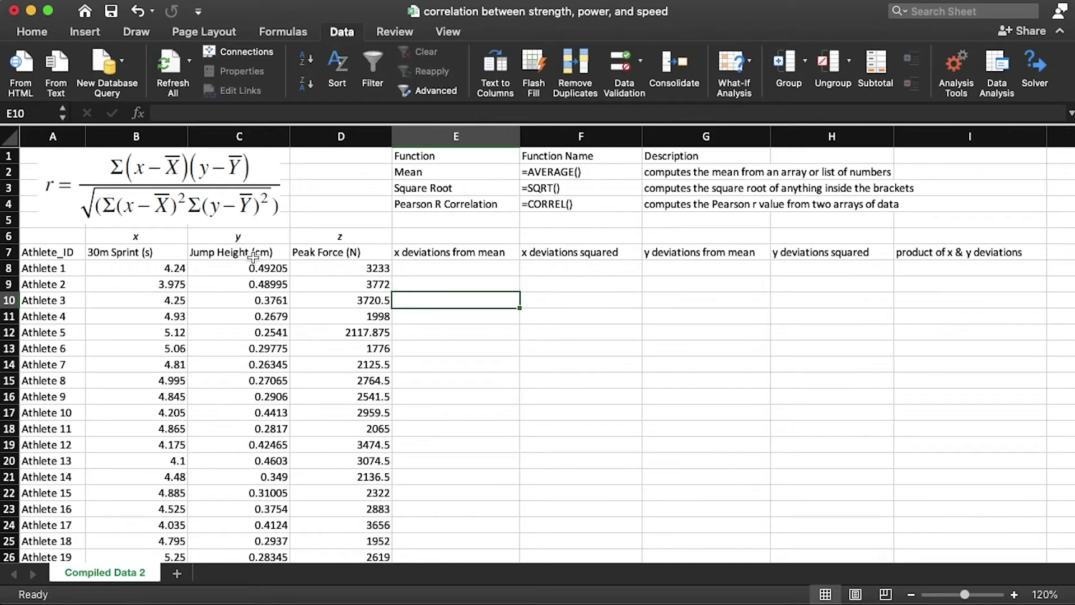
{"action": "left_click", "coordinate": [168, 254]}
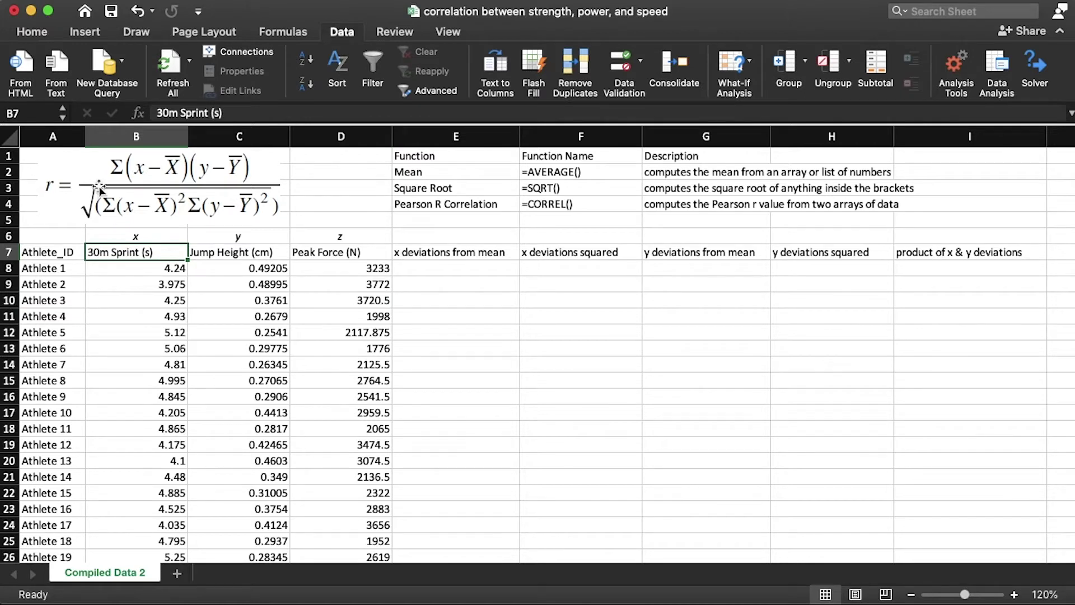
{"action": "key", "text": "Right"}
{"action": "key", "text": "Right"}
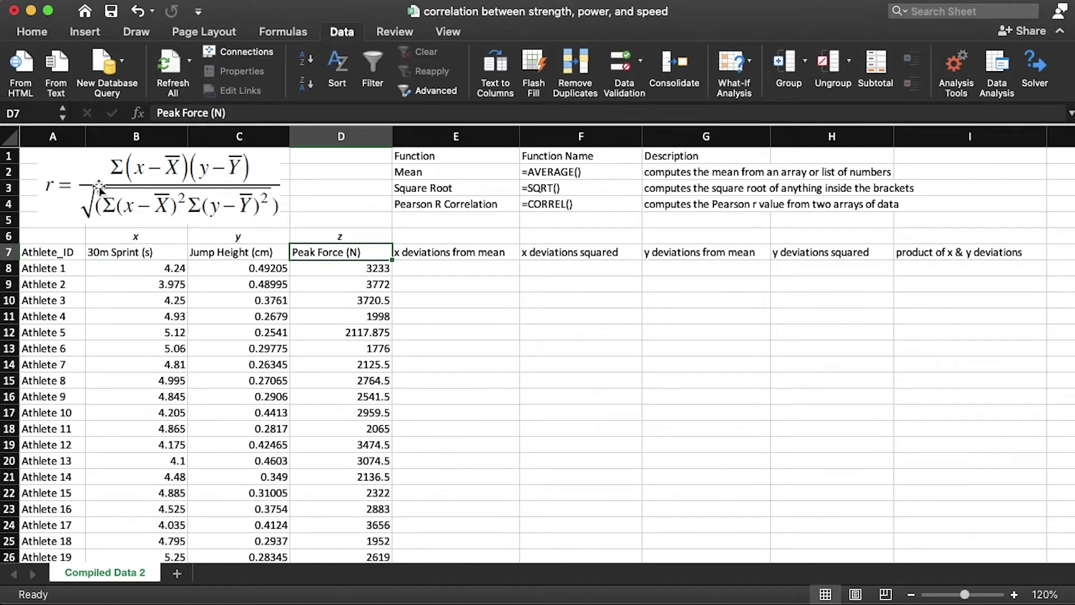
{"action": "scroll", "coordinate": [108, 350], "scroll_direction": "down", "scroll_amount": 14}
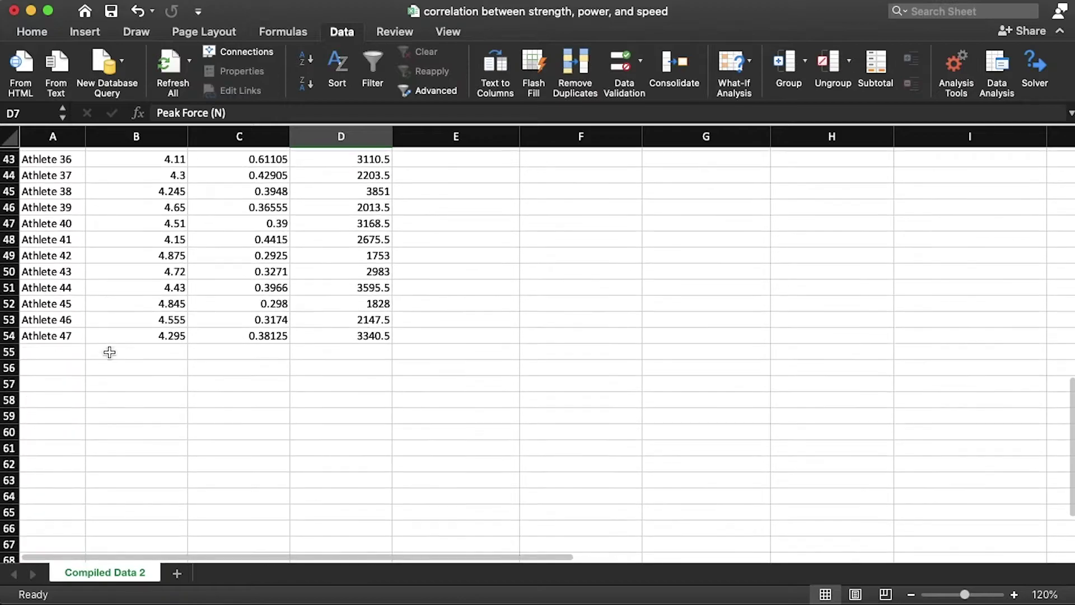
{"action": "left_click", "coordinate": [66, 336]}
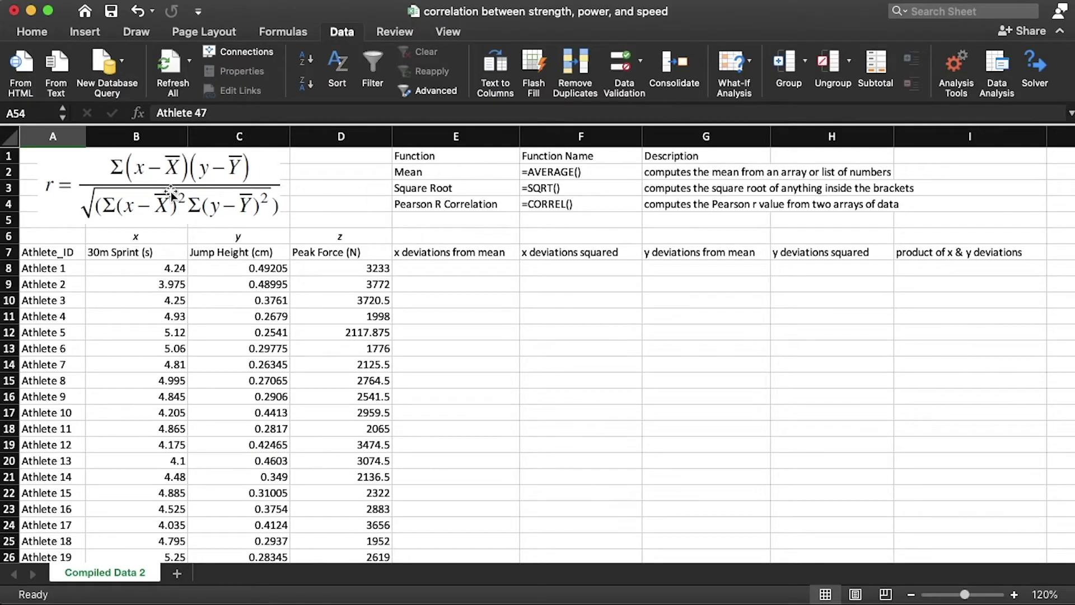
{"action": "left_click", "coordinate": [168, 193]}
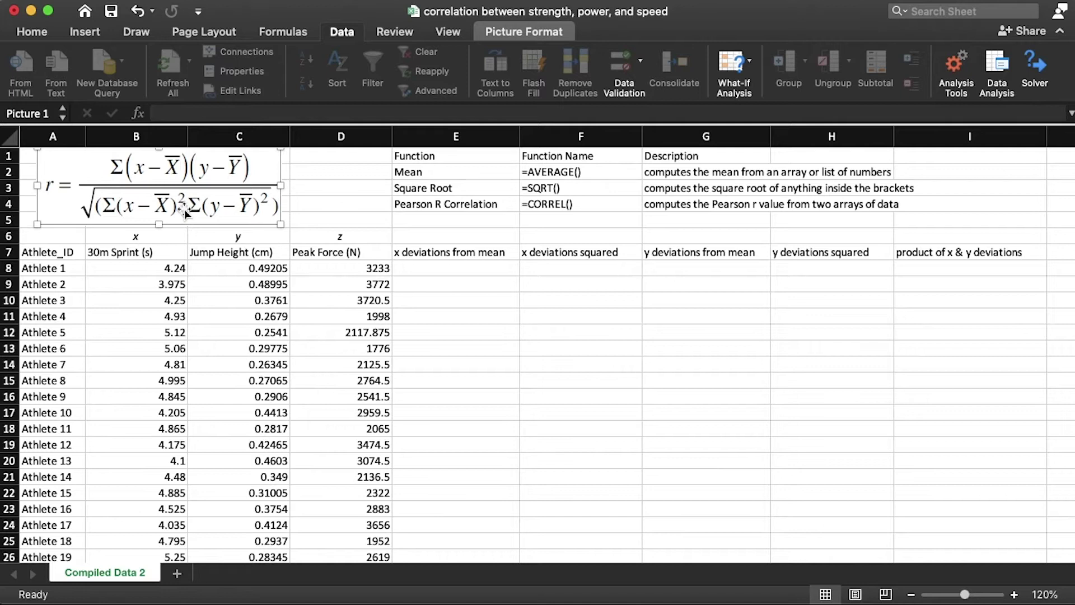
Step: Calculate the x deviations from the mean with =B8-AVERAGE($B$8:$B$54) in E8 and fill the formula down for all athletes
{"action": "left_click", "coordinate": [465, 283]}
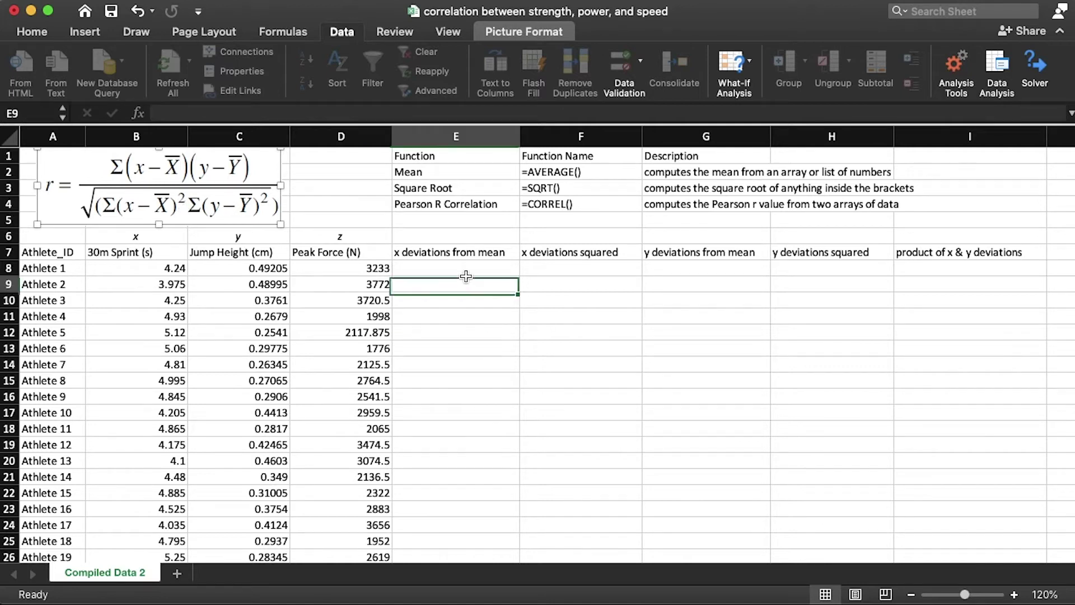
{"action": "left_click", "coordinate": [446, 264]}
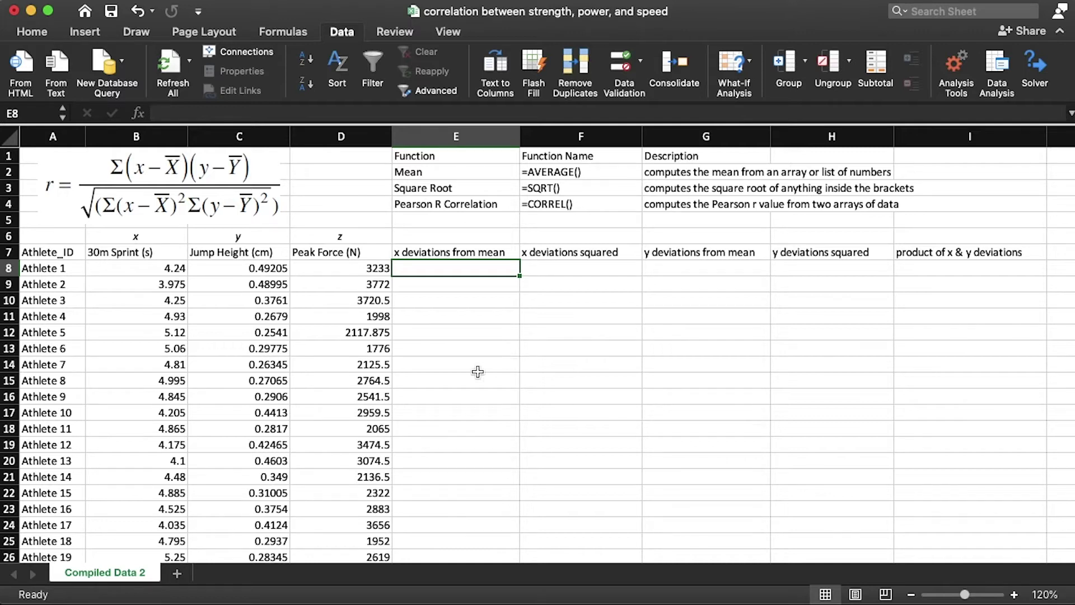
{"action": "type", "text": "="}
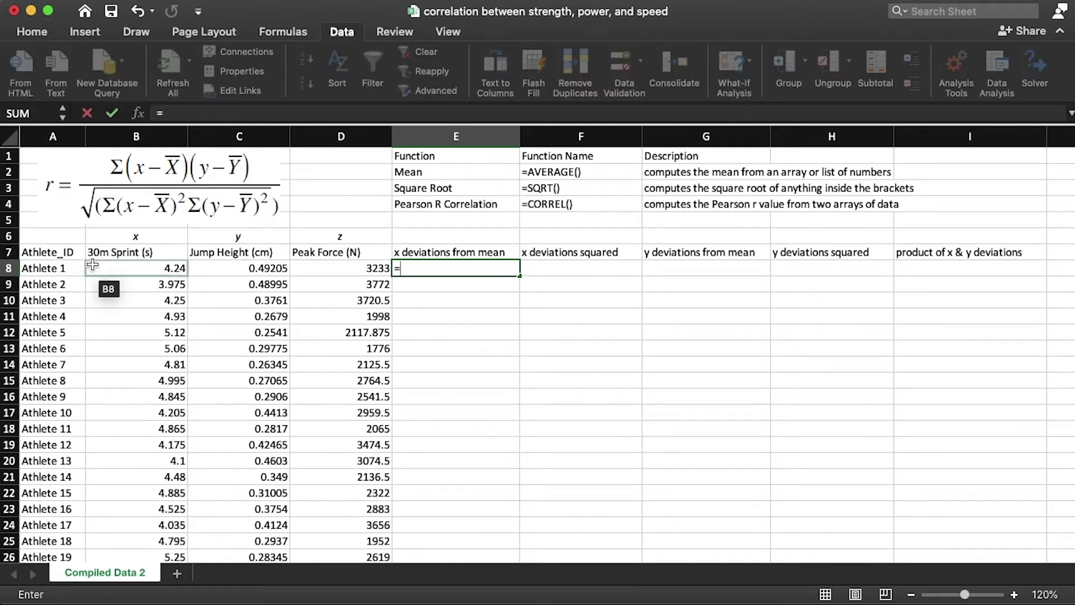
{"action": "left_click", "coordinate": [93, 265]}
{"action": "type", "text": "-"}
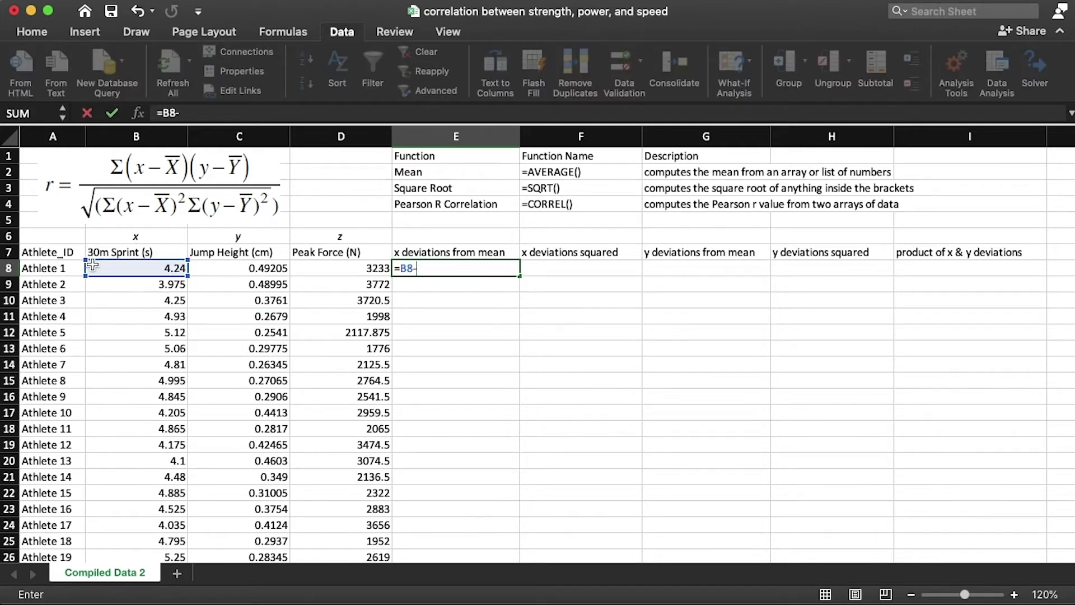
{"action": "type", "text": "average("}
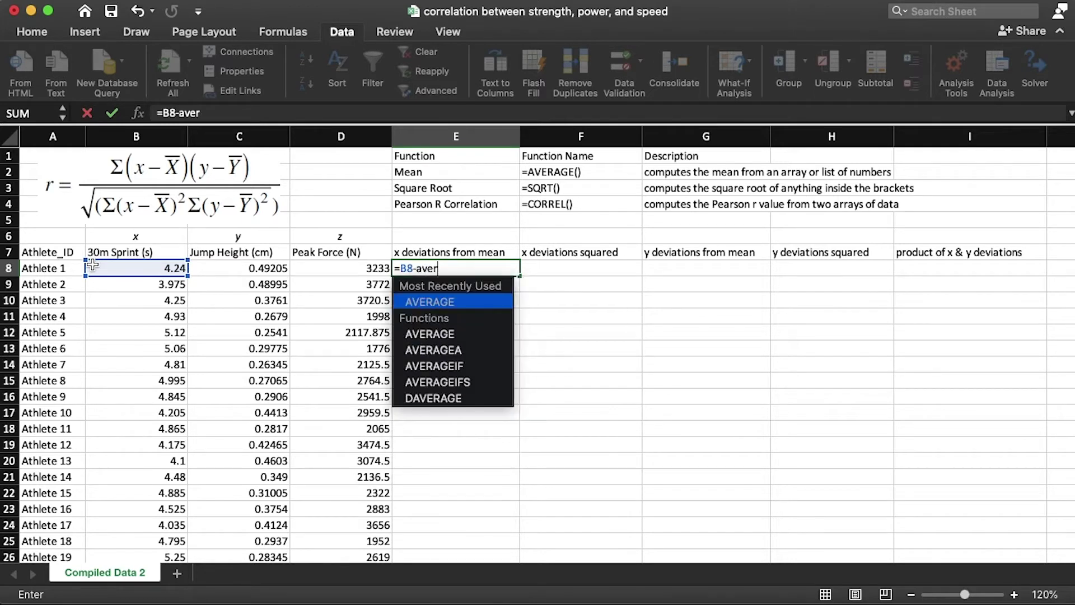
{"action": "left_click", "coordinate": [113, 272]}
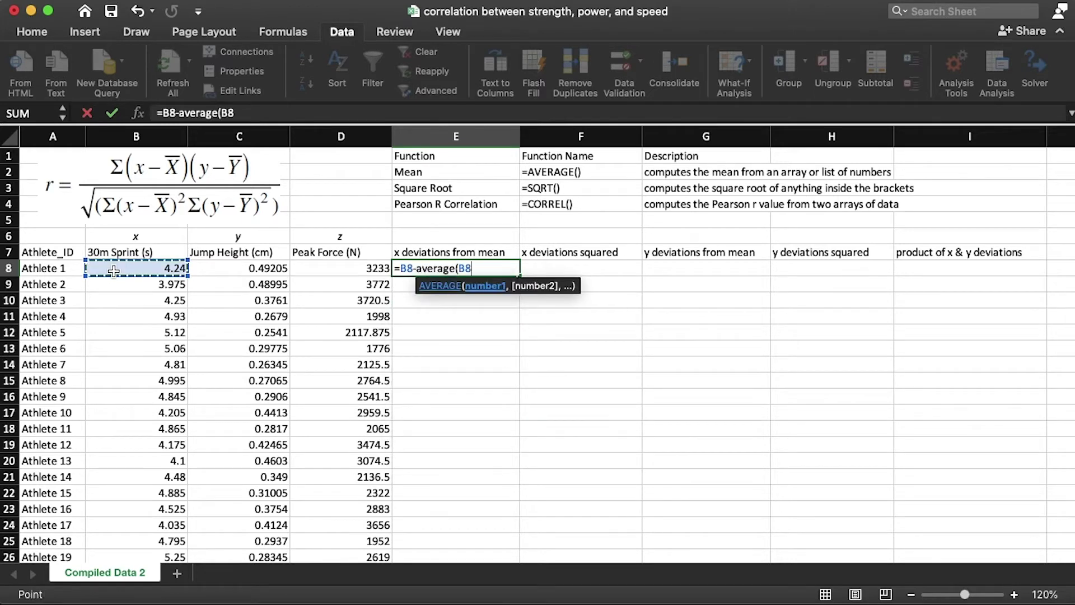
{"action": "key", "text": "shift+super+Down"}
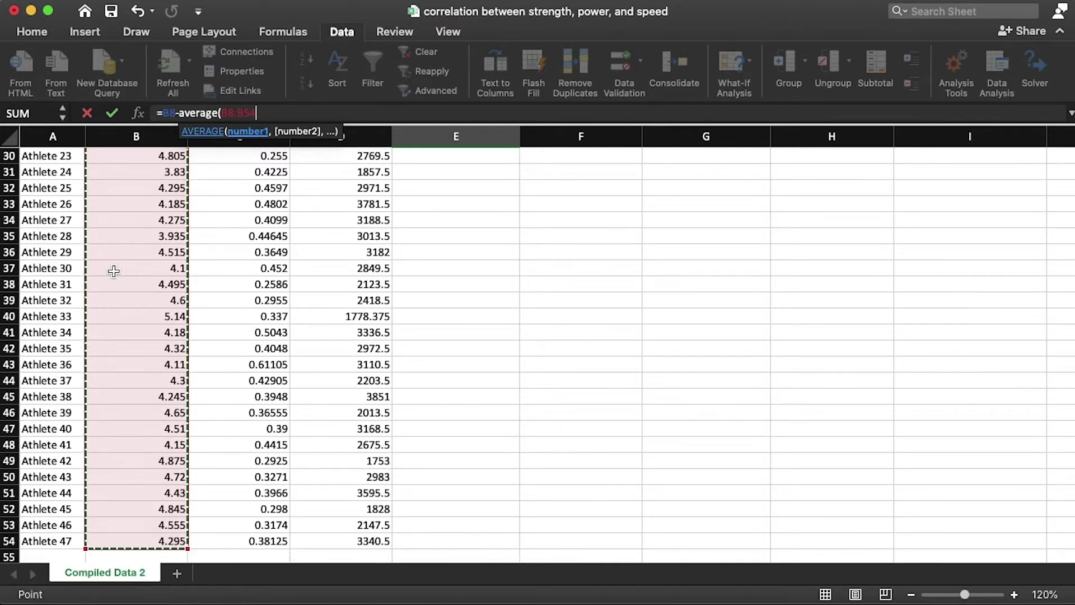
{"action": "key", "text": "alt"}
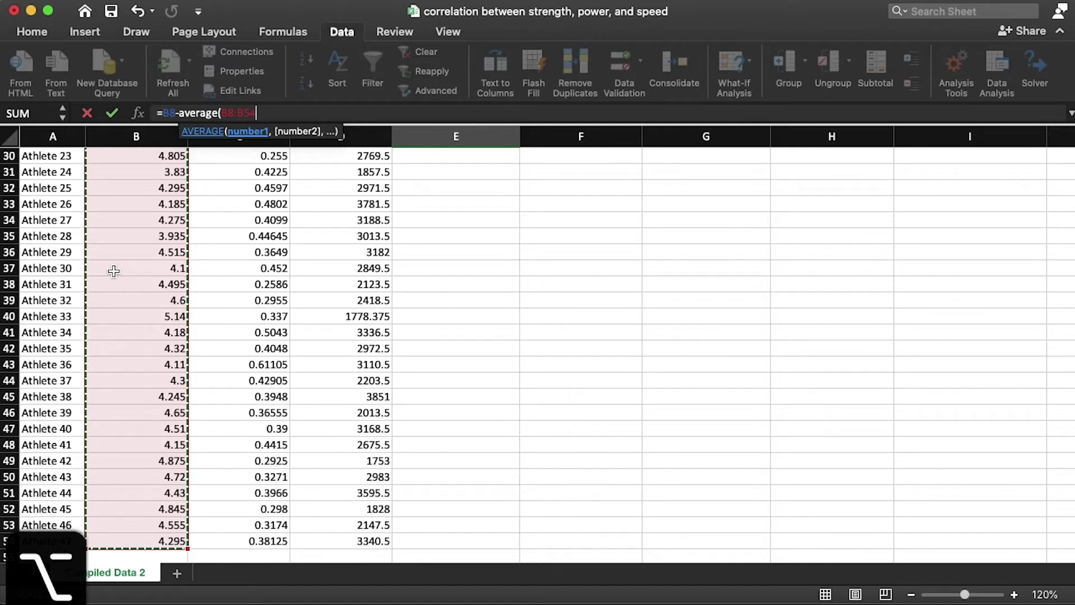
{"action": "key", "text": "super+t"}
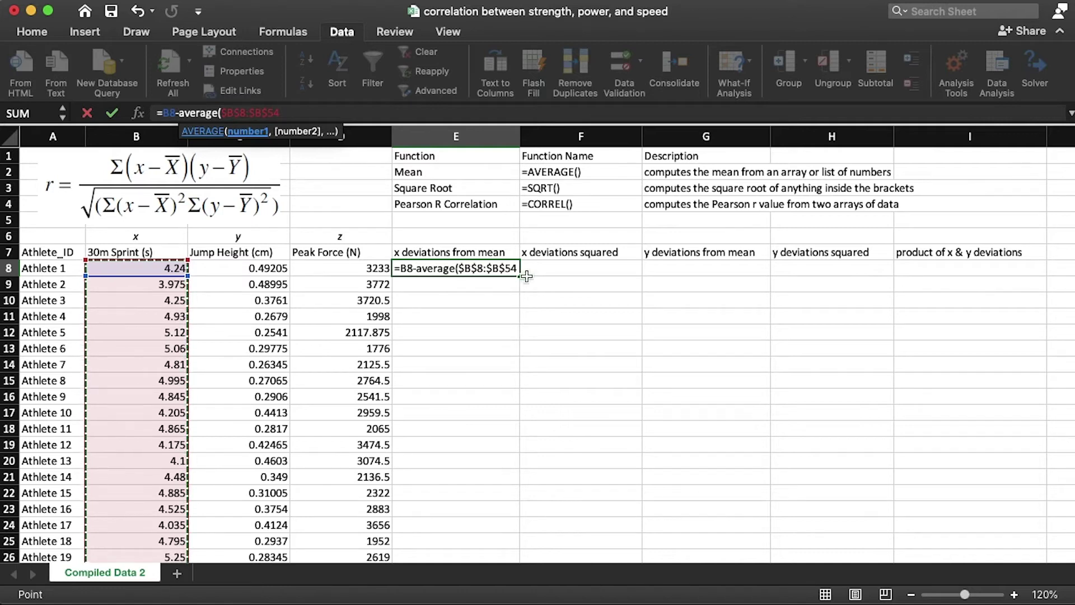
{"action": "type", "text": ")"}
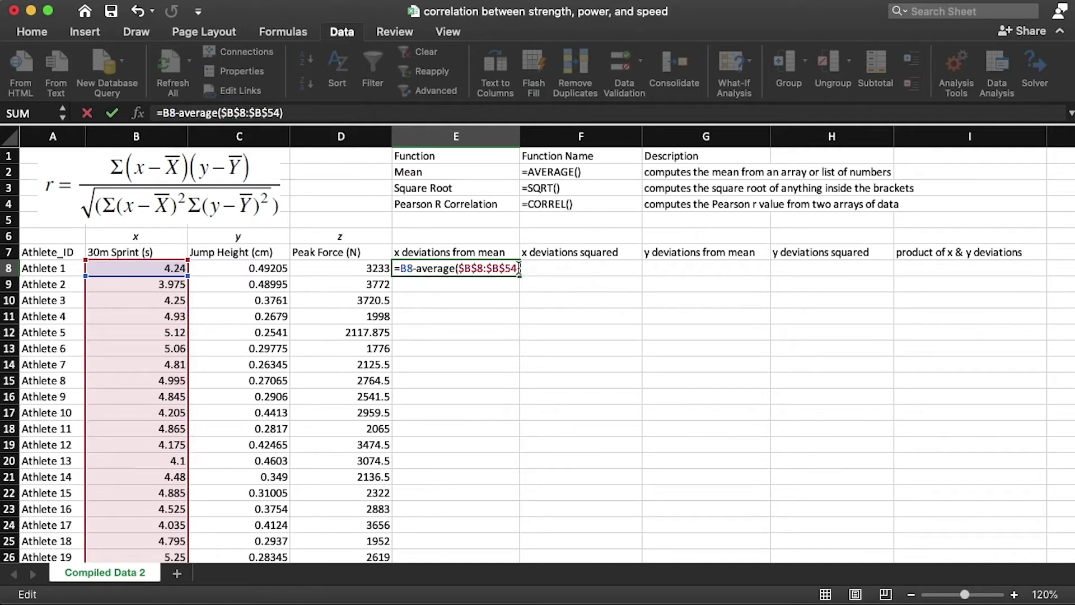
{"action": "key", "text": "Return"}
{"action": "left_click", "coordinate": [499, 267]}
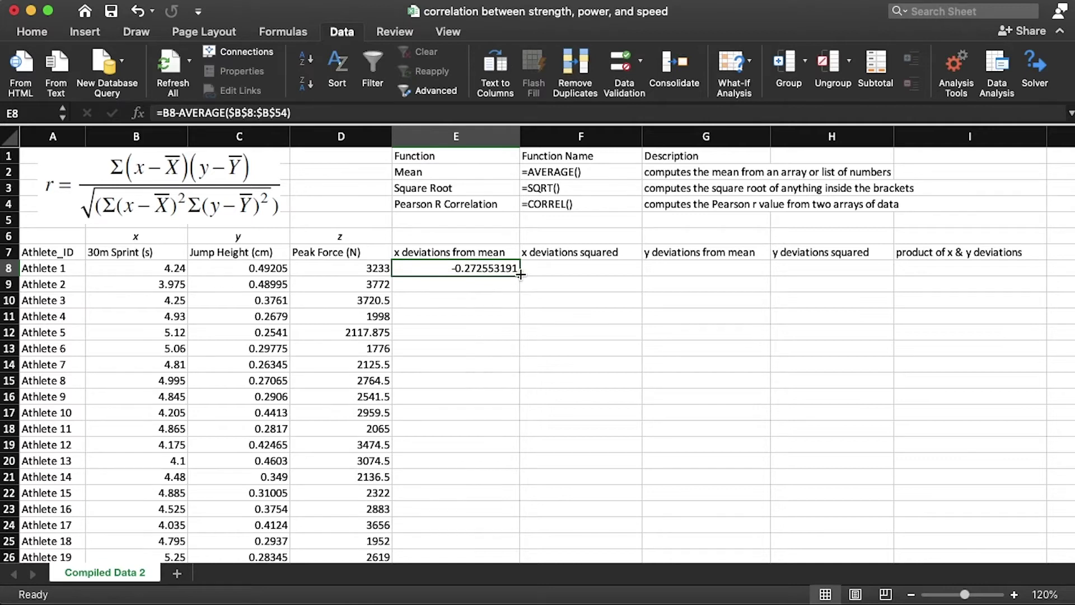
{"action": "double_click", "coordinate": [520, 276]}
Step: Calculate the squared x deviations with =E8^2 in F8 and fill the formula down for all athletes
{"action": "left_click", "coordinate": [579, 263]}
{"action": "type", "text": "="}
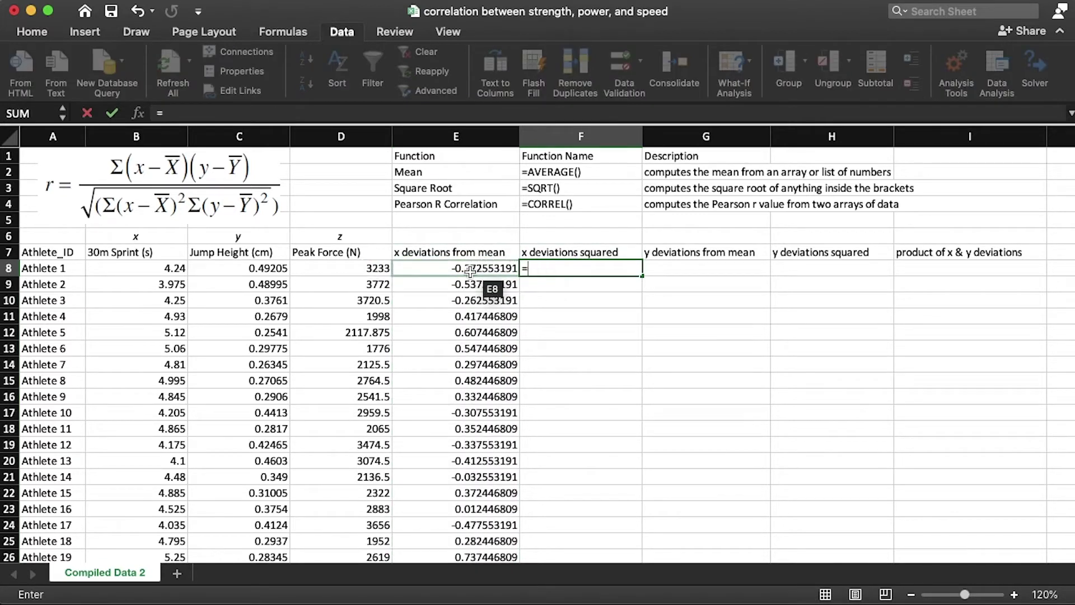
{"action": "left_click", "coordinate": [476, 271]}
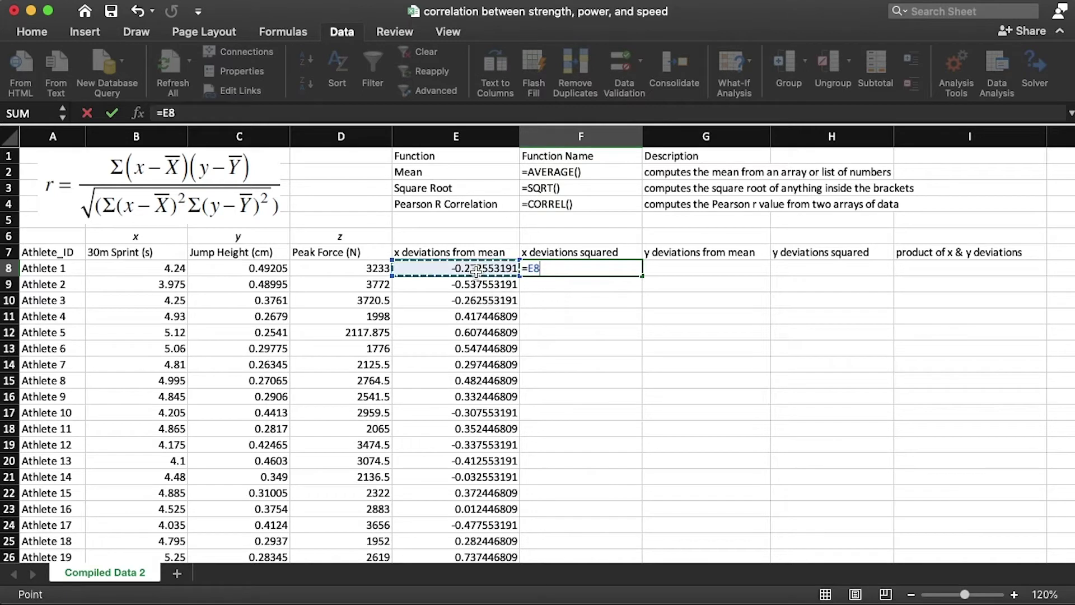
{"action": "type", "text": "^"}
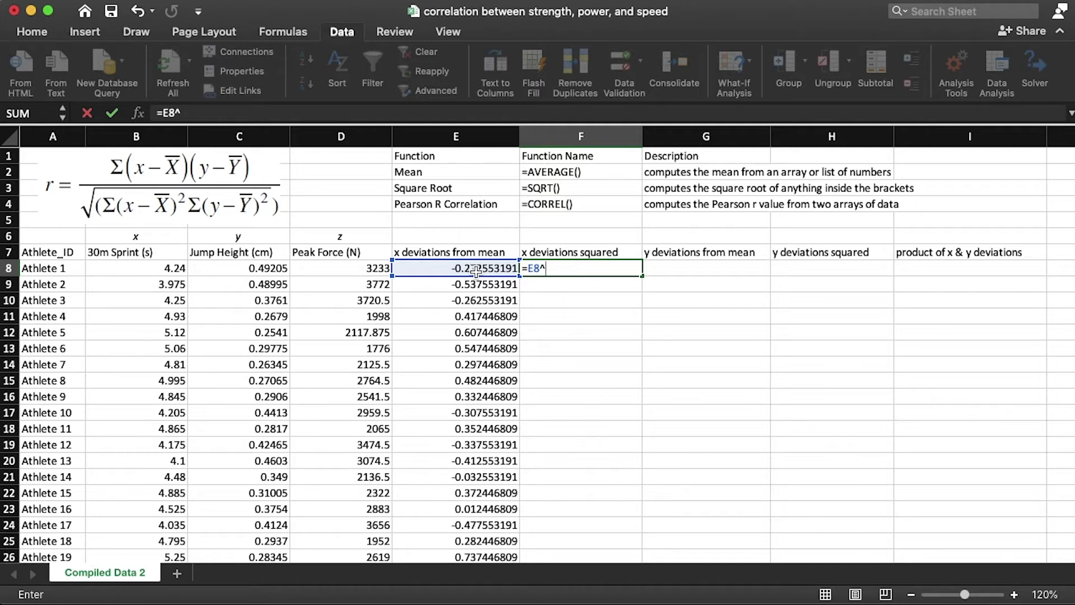
{"action": "type", "text": "2"}
{"action": "key", "text": "Return"}
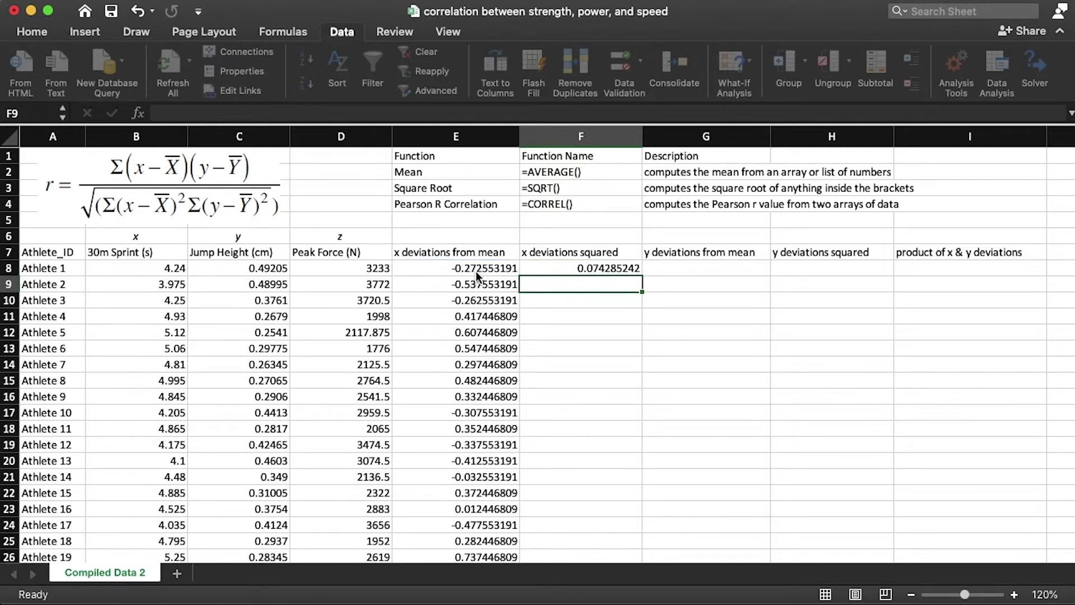
{"action": "left_click", "coordinate": [622, 270]}
{"action": "double_click", "coordinate": [642, 276]}
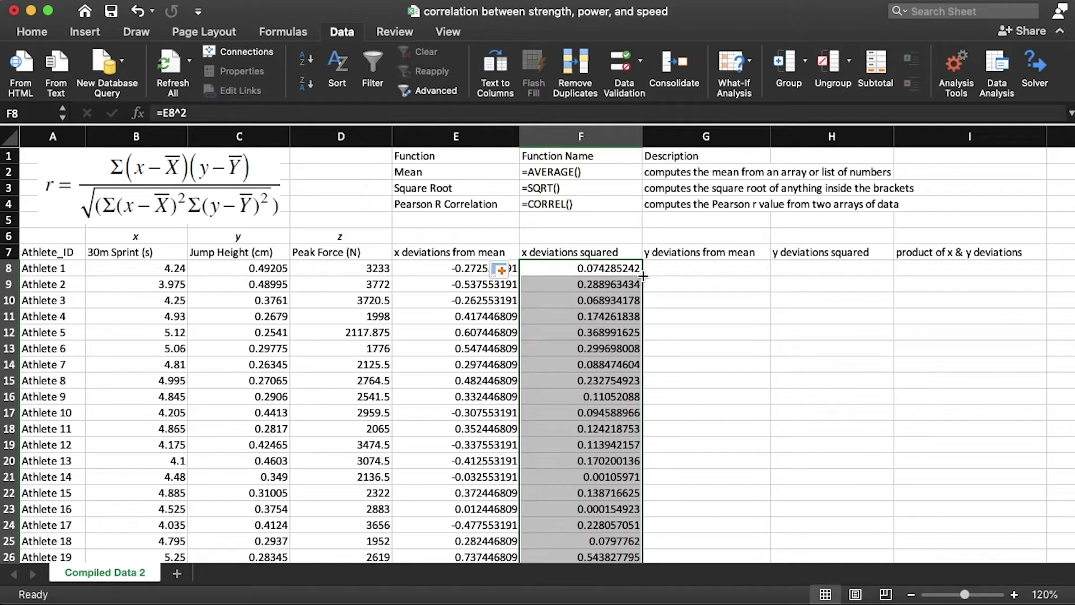
{"action": "left_click", "coordinate": [605, 270]}
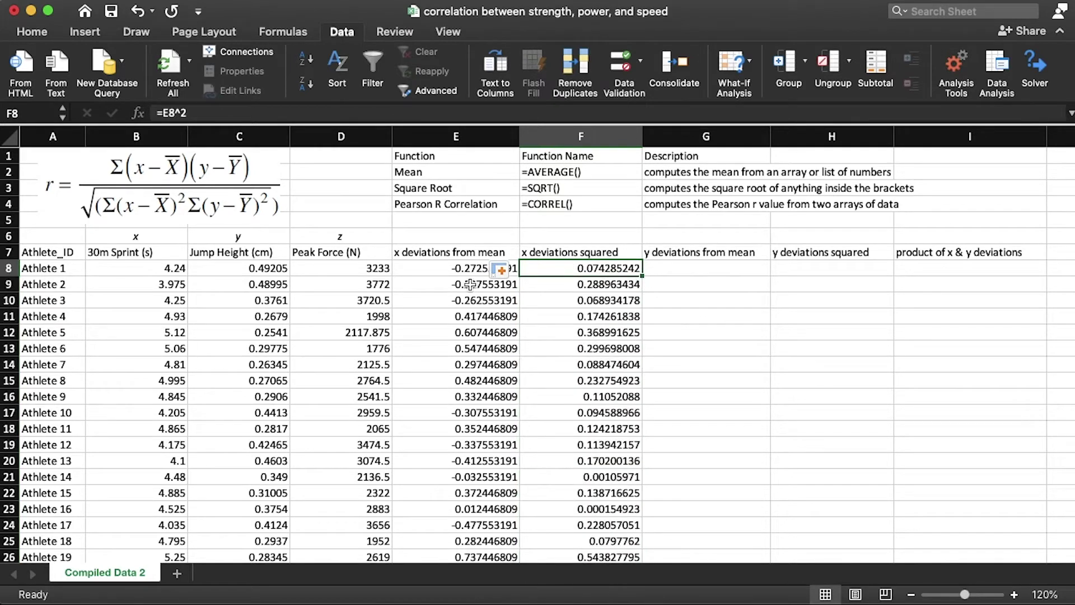
Step: Calculate the y deviations from the mean with =C8-AVERAGE($C$8:$C$54) in G8 and fill the formula down for all athletes
{"action": "left_click", "coordinate": [703, 268]}
{"action": "type", "text": "="}
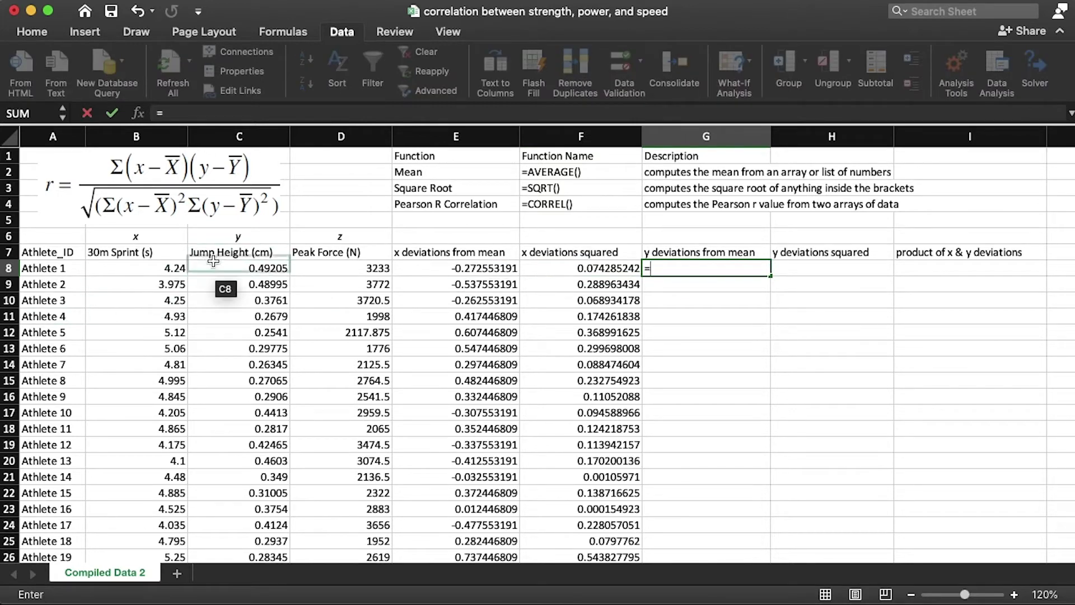
{"action": "left_click", "coordinate": [214, 270]}
{"action": "type", "text": "=C8-"}
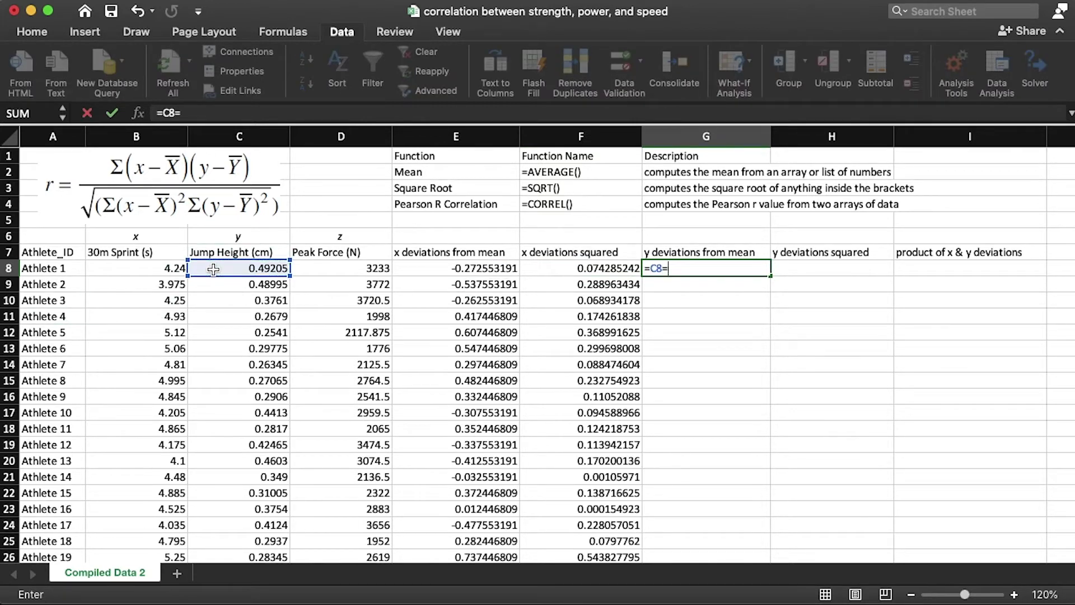
{"action": "type", "text": "average"}
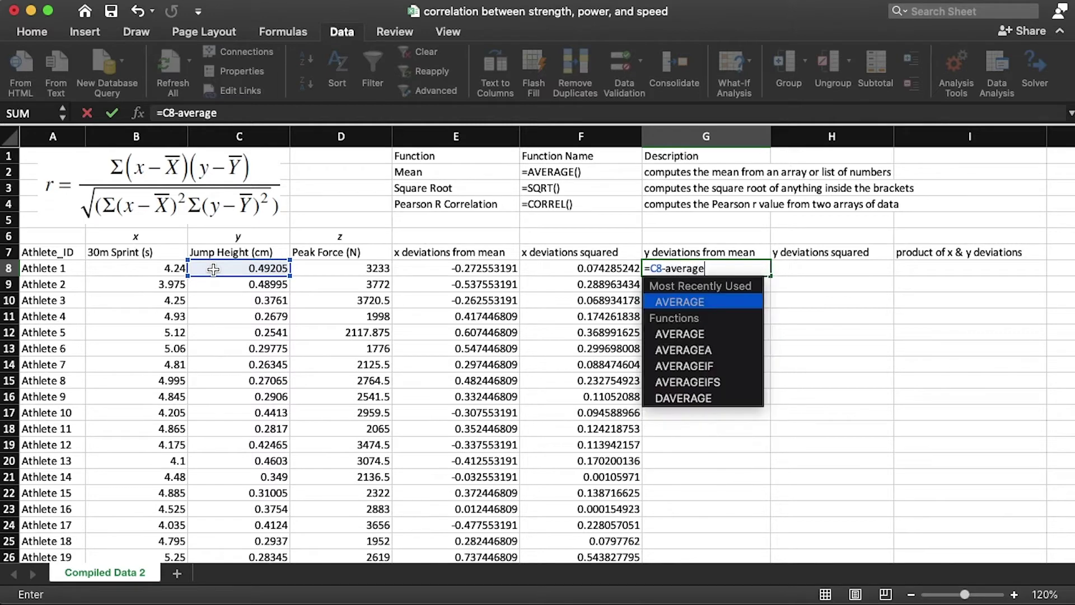
{"action": "type", "text": "("}
{"action": "left_click", "coordinate": [224, 269]}
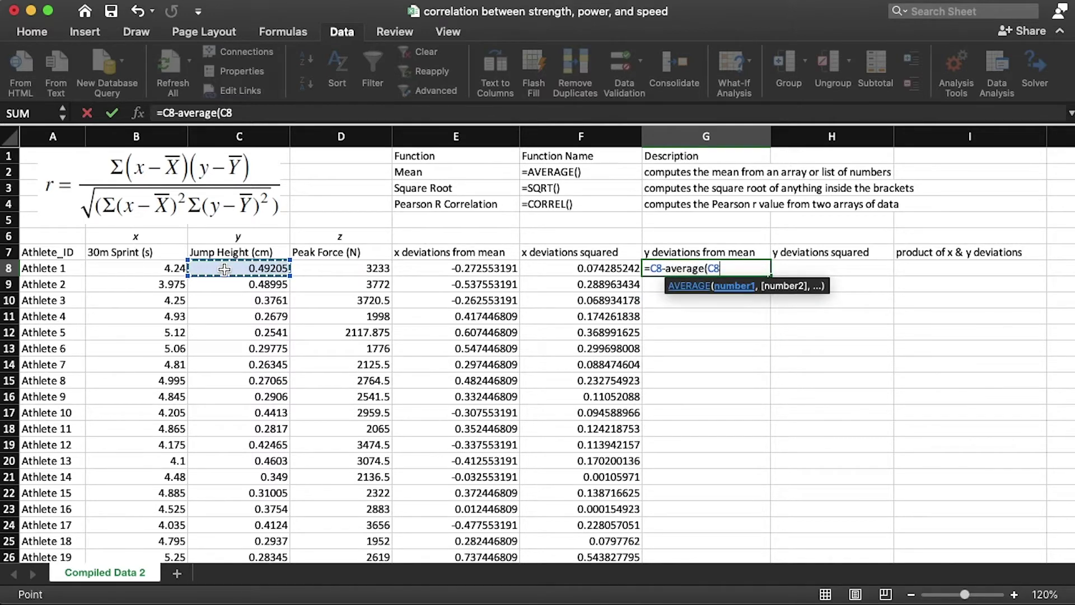
{"action": "key", "text": "shift+super+Down"}
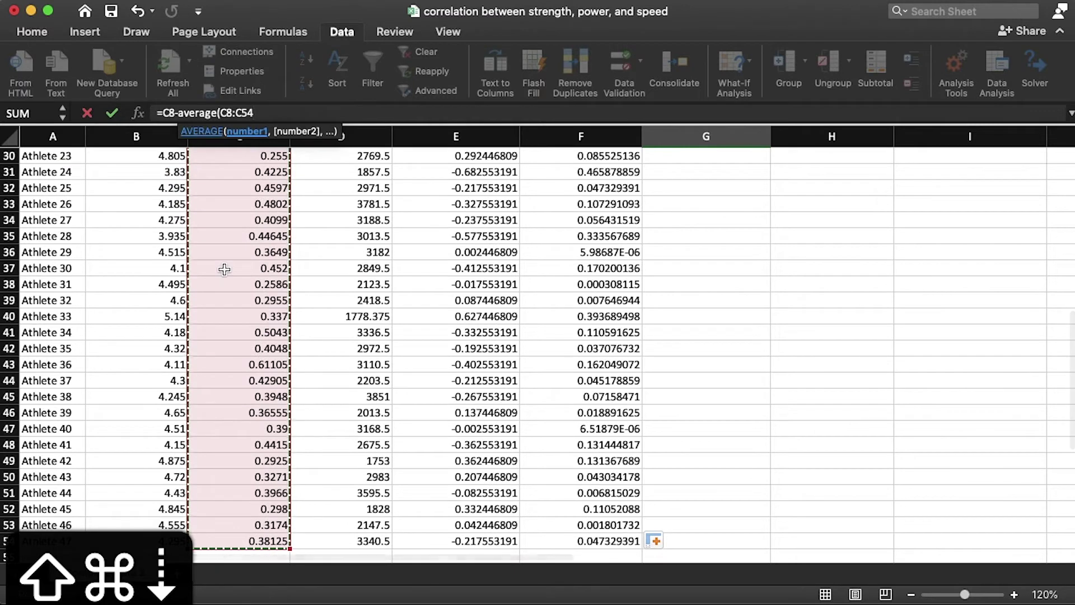
{"action": "key", "text": "super+t"}
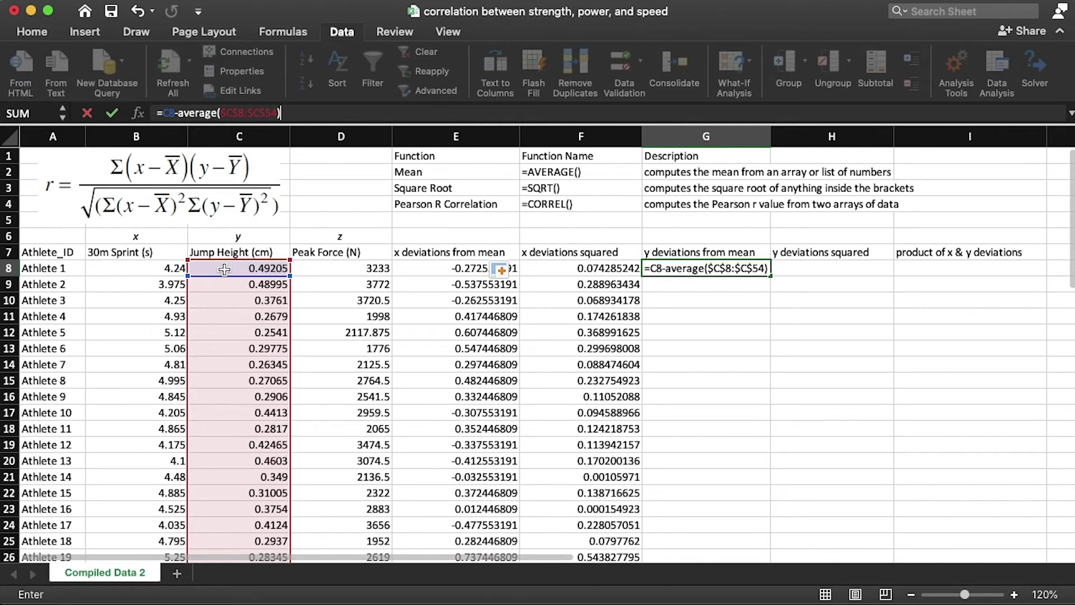
{"action": "key", "text": "Return"}
{"action": "left_click", "coordinate": [709, 271]}
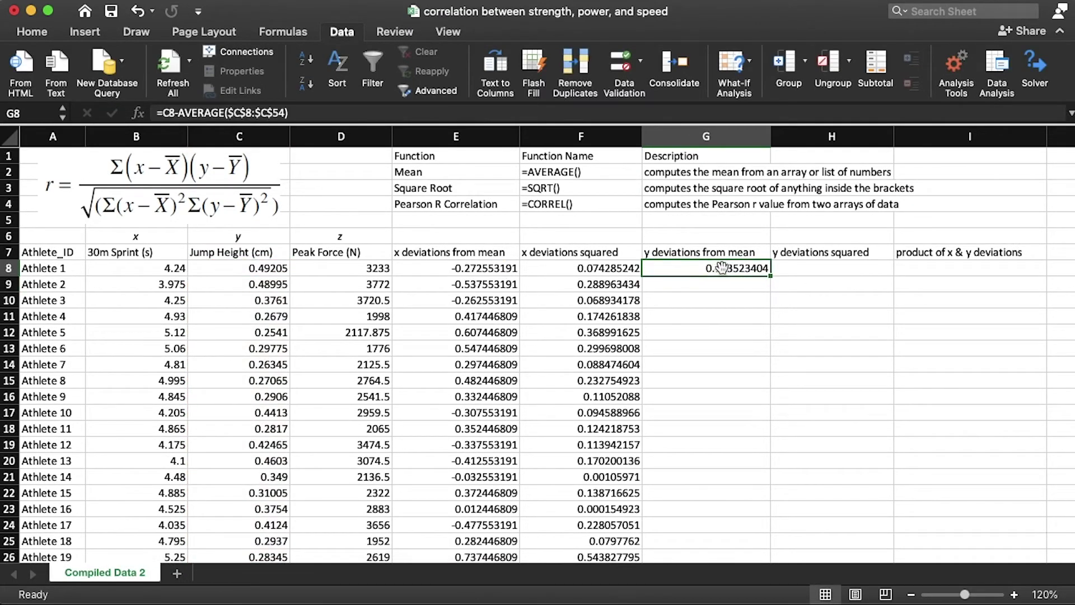
{"action": "double_click", "coordinate": [772, 276]}
Step: Calculate the squared y deviations with =G8^2 in H8 and fill the formula down for all athletes
{"action": "left_click", "coordinate": [806, 268]}
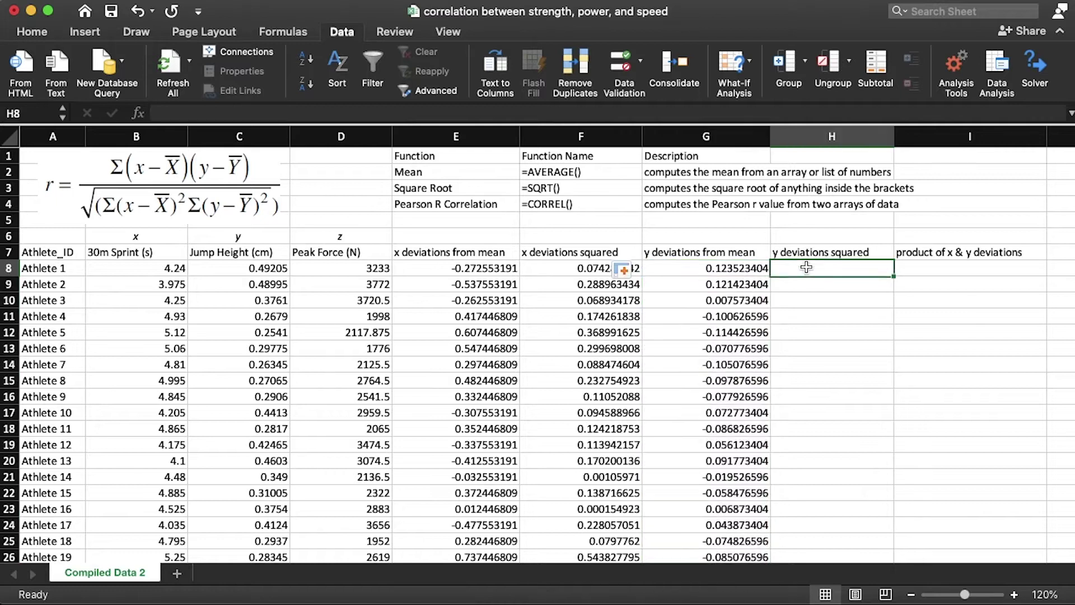
{"action": "type", "text": "="}
{"action": "left_click", "coordinate": [752, 266]}
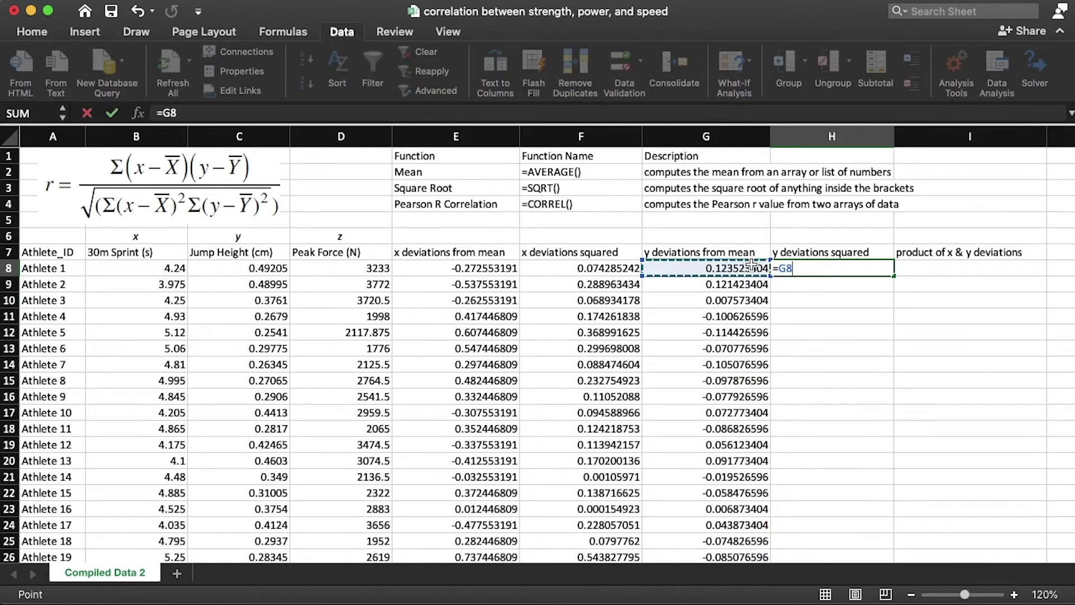
{"action": "type", "text": "^2"}
{"action": "key", "text": "Return"}
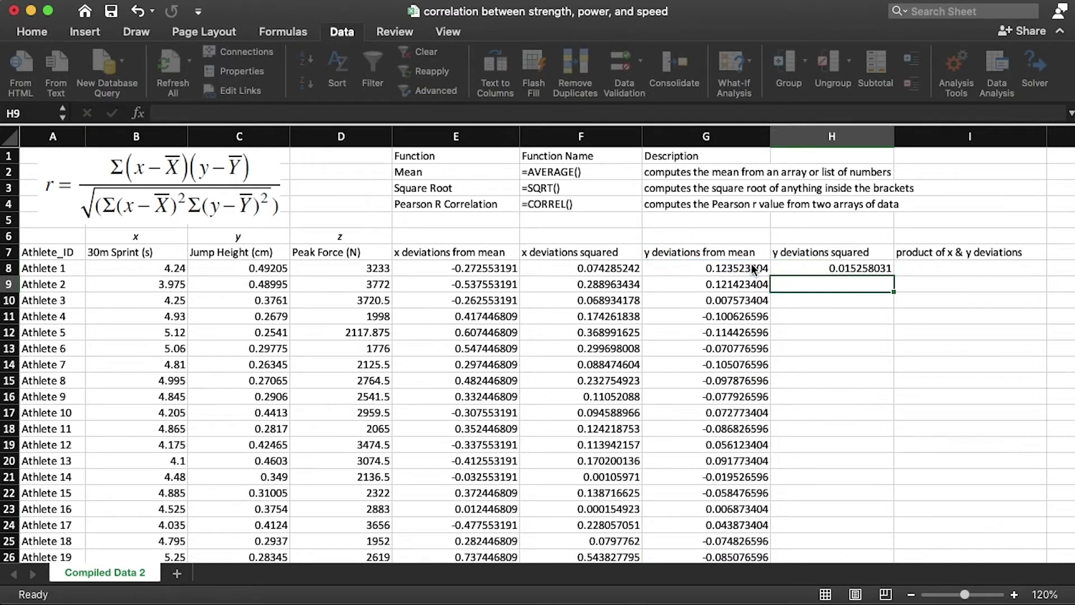
{"action": "left_click", "coordinate": [884, 269]}
{"action": "double_click", "coordinate": [896, 276]}
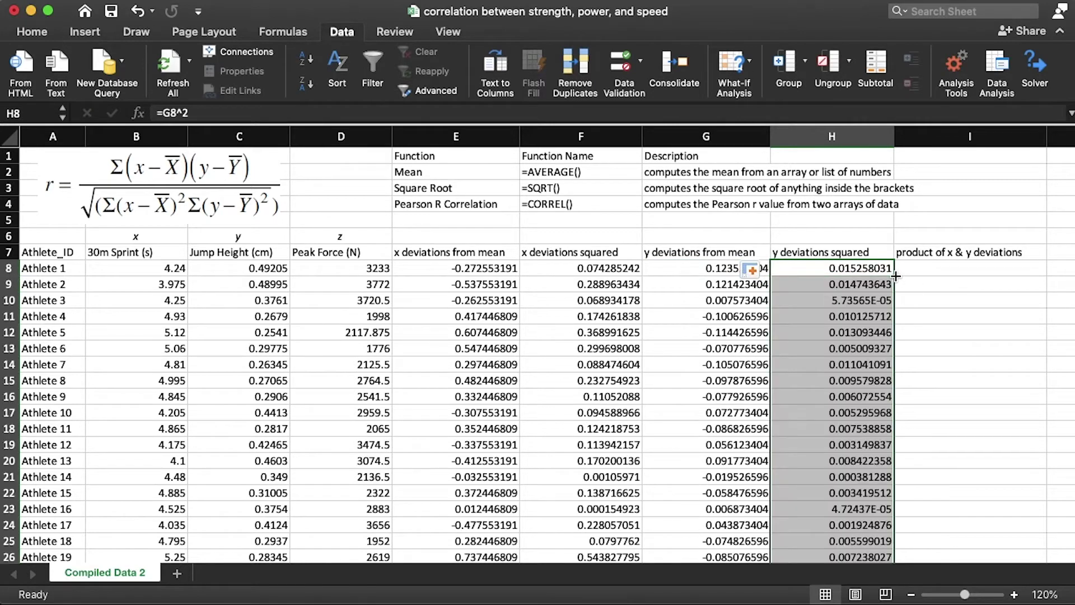
Step: Calculate the product of the x and y deviations with =E8*G8 in I8 and fill the formula down for all athletes
{"action": "left_click", "coordinate": [933, 268]}
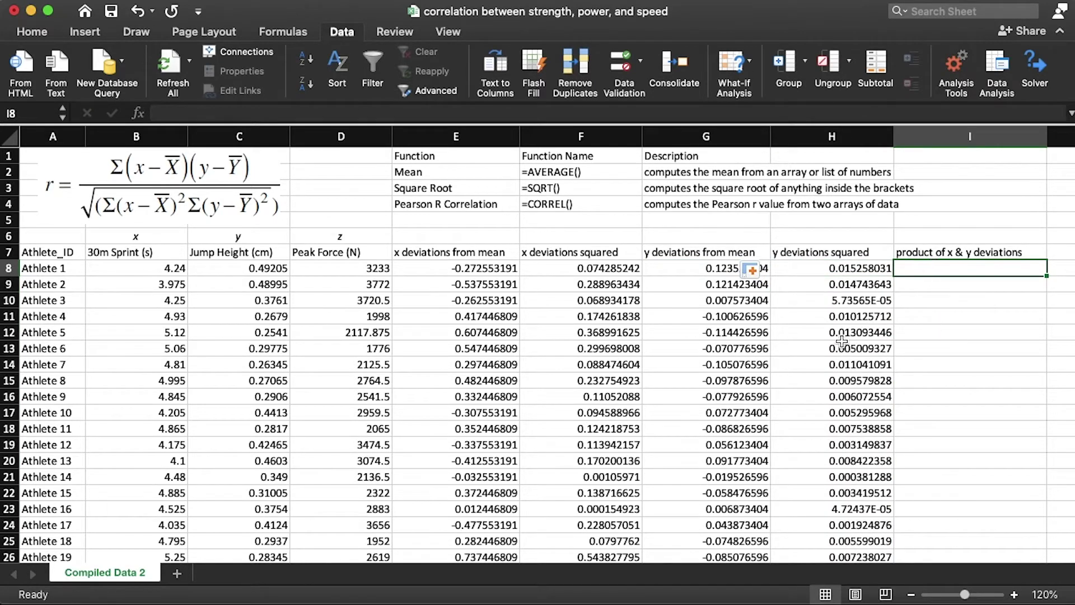
{"action": "type", "text": "="}
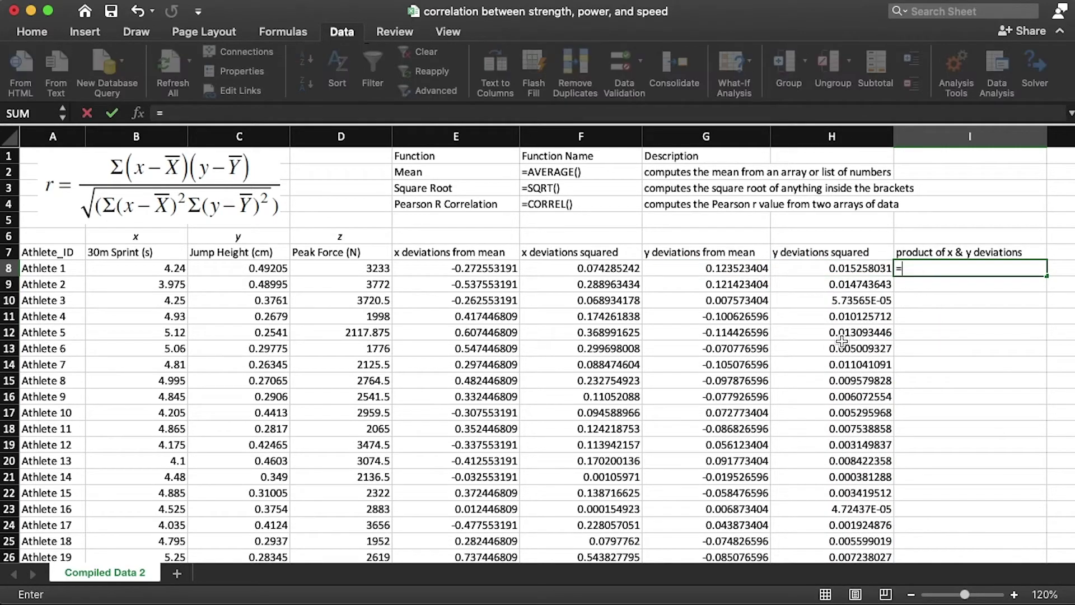
{"action": "left_click", "coordinate": [476, 270]}
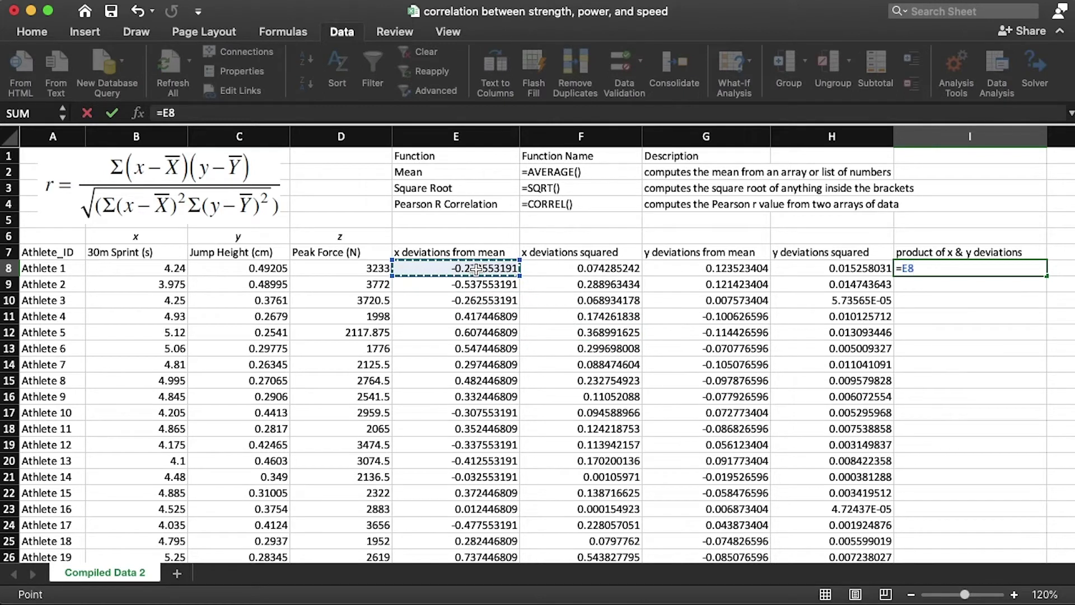
{"action": "type", "text": "*"}
{"action": "left_click", "coordinate": [748, 268]}
{"action": "key", "text": "Return"}
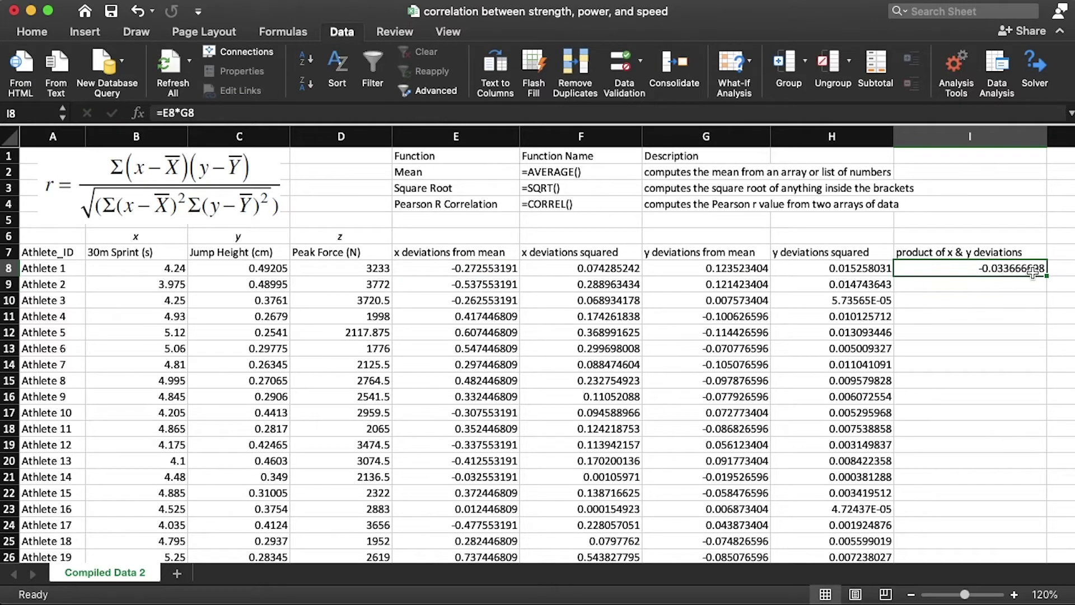
{"action": "double_click", "coordinate": [1047, 274]}
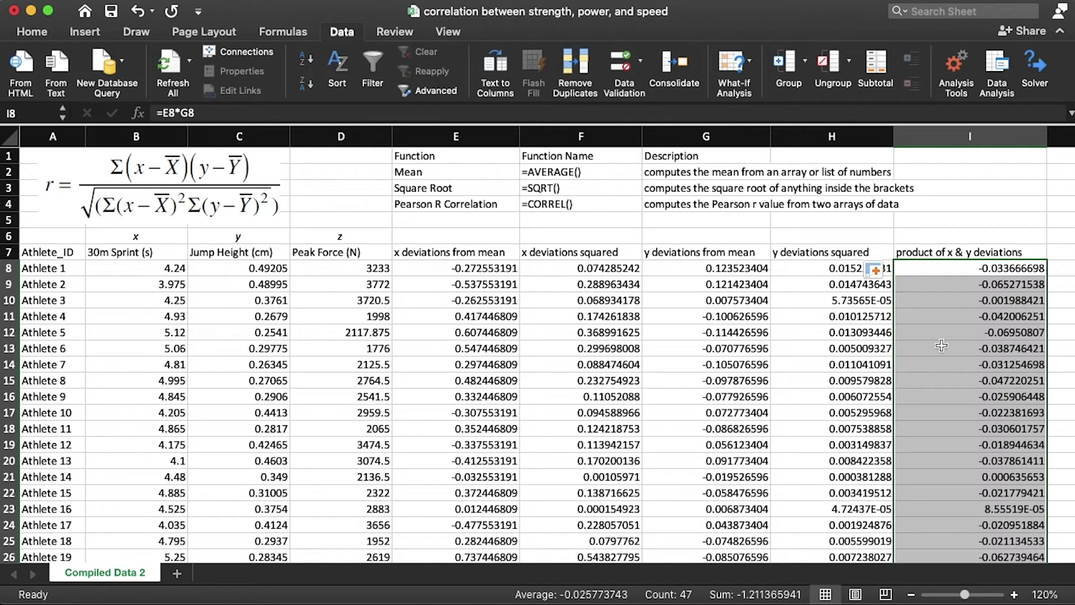
Step: Sum the x deviations in E56, below the data, with =SUM(E8:E54)
{"action": "scroll", "coordinate": [905, 364], "scroll_direction": "down", "scroll_amount": 9}
{"action": "scroll", "coordinate": [700, 382], "scroll_direction": "up", "scroll_amount": 9}
{"action": "scroll", "coordinate": [480, 399], "scroll_direction": "down", "scroll_amount": 8}
{"action": "scroll", "coordinate": [480, 400], "scroll_direction": "down", "scroll_amount": 7}
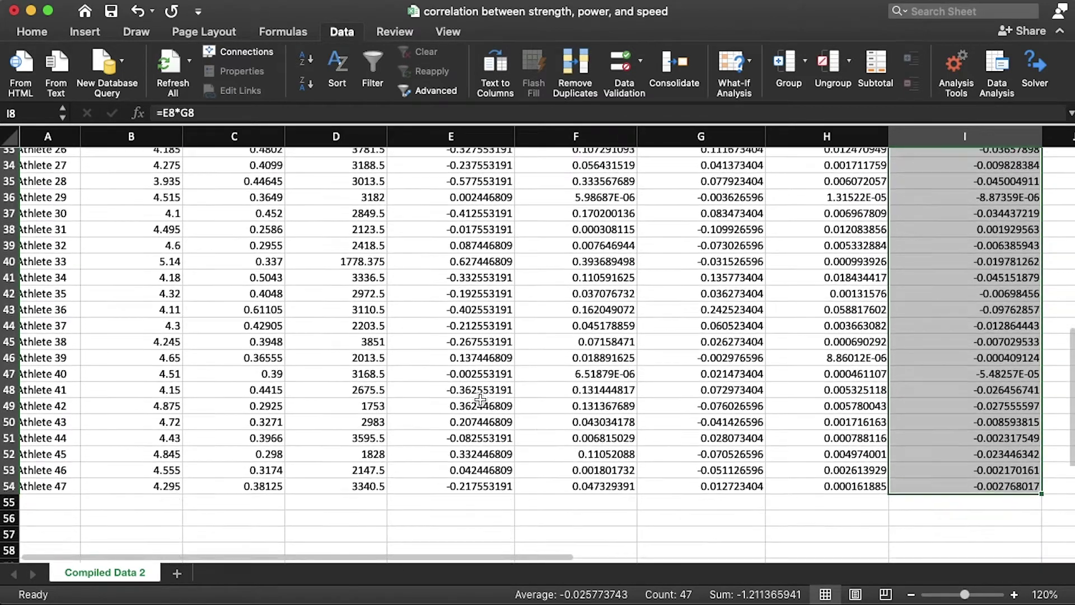
{"action": "left_click", "coordinate": [450, 429]}
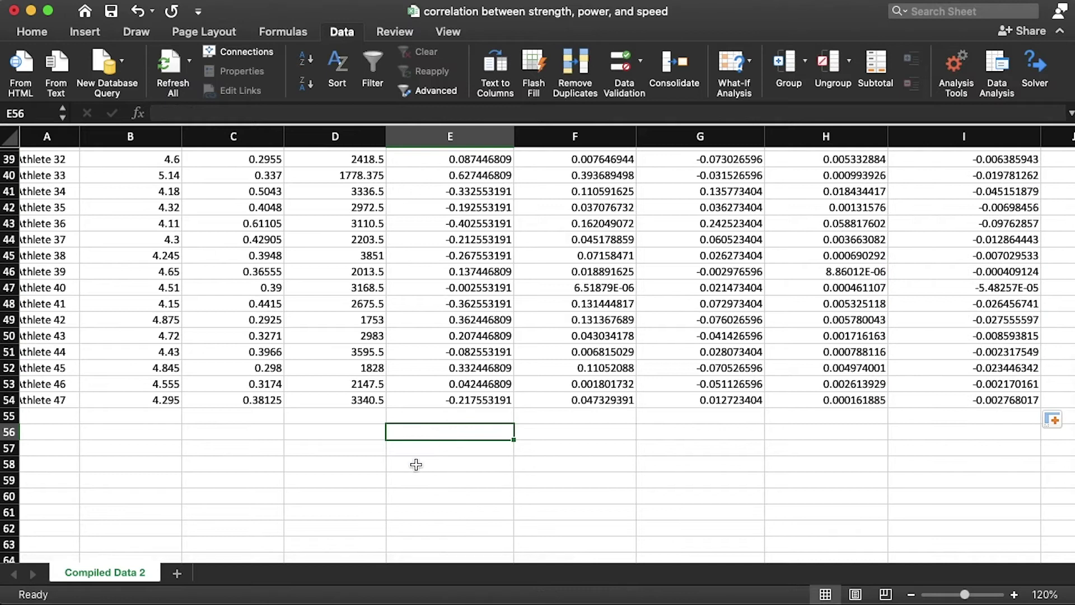
{"action": "type", "text": "=sum("}
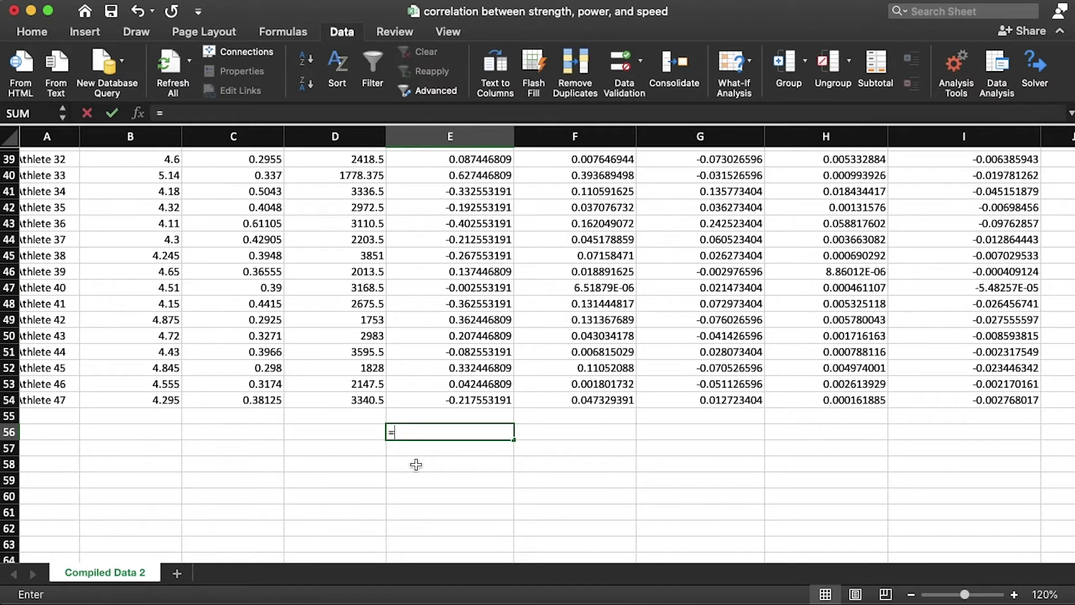
{"action": "left_click", "coordinate": [473, 400]}
{"action": "key", "text": "shift+super+Up"}
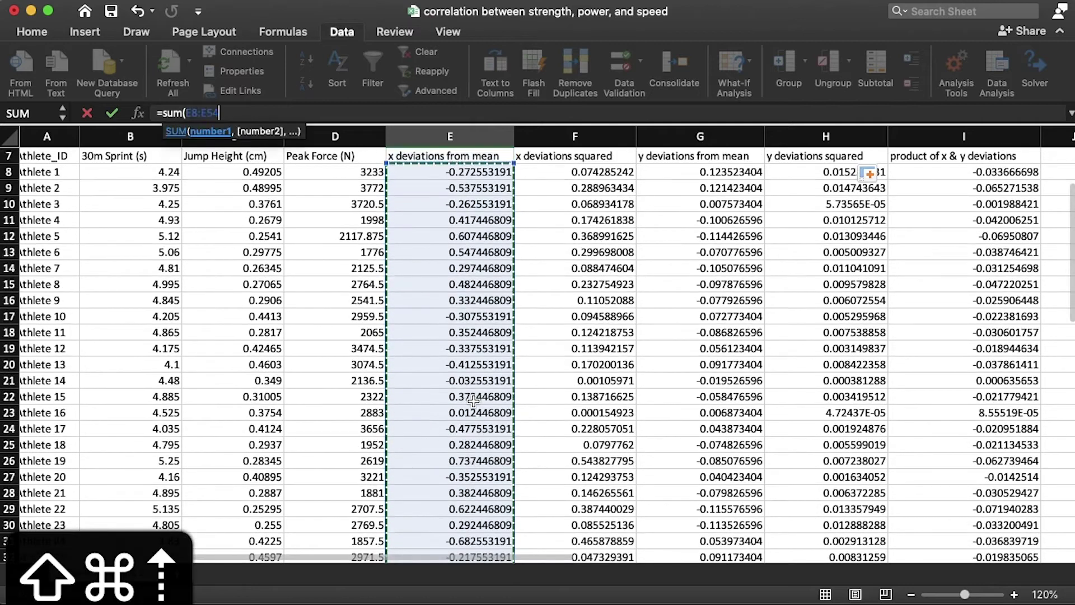
{"action": "key", "text": "Return"}
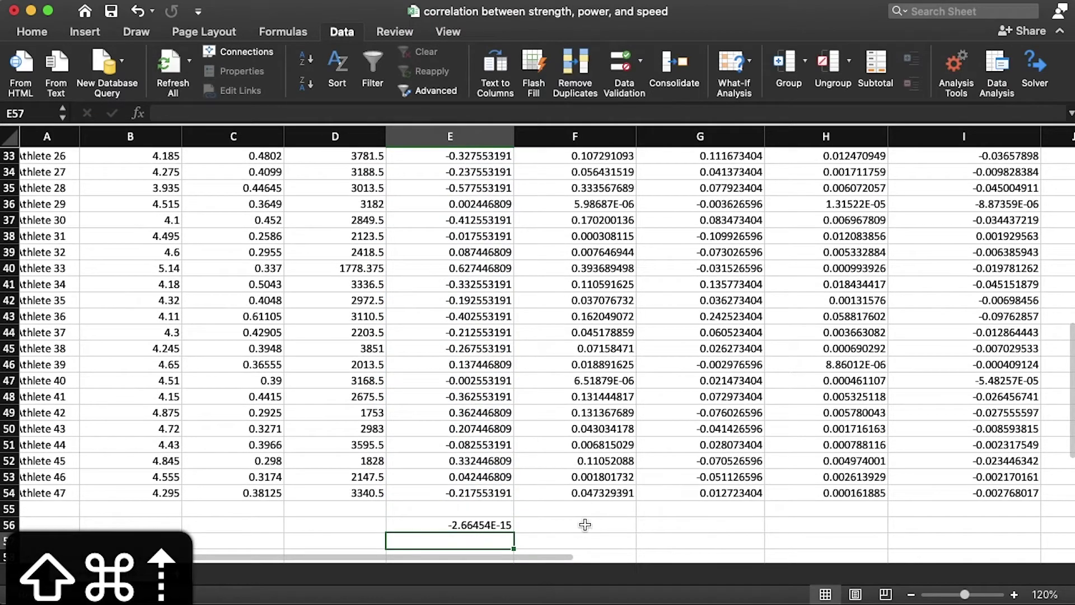
Step: Fill the sum formula from E56 across to I56 to total the remaining deviation, squared and product columns
{"action": "left_click", "coordinate": [580, 526]}
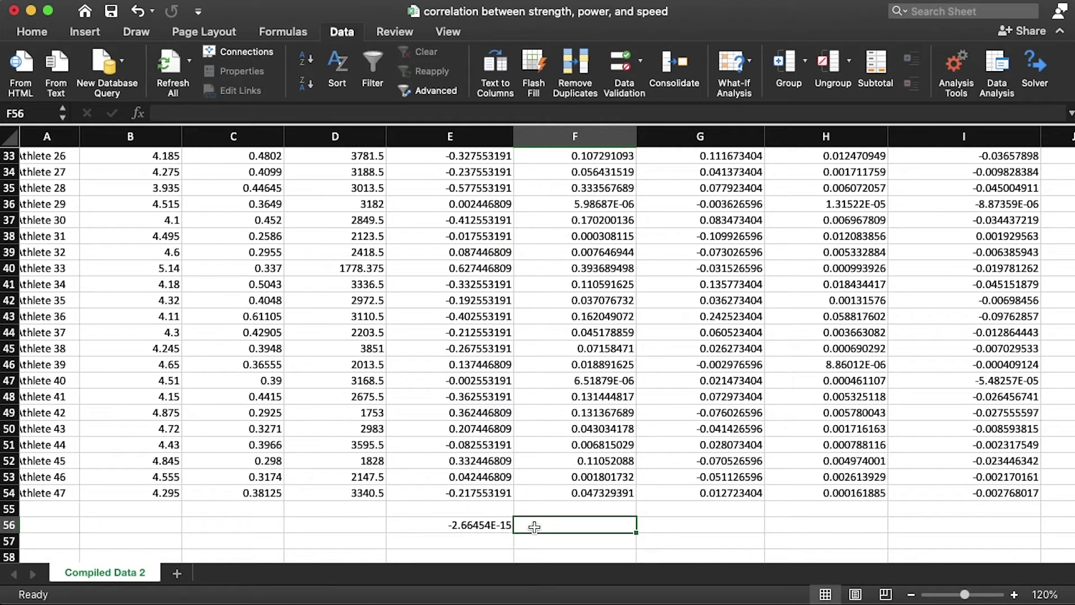
{"action": "left_click", "coordinate": [488, 529]}
{"action": "left_click_drag", "start_coordinate": [513, 533], "coordinate": [982, 511]}
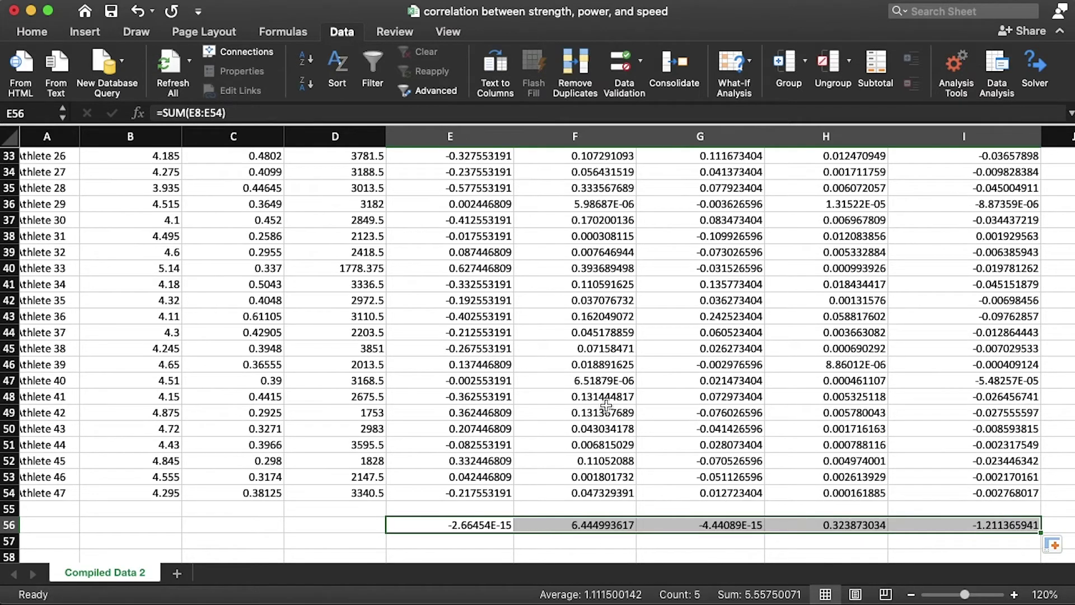
Step: Copy the correlation formula picture from above the data and paste it below the column sums, around D59
{"action": "scroll", "coordinate": [606, 404], "scroll_direction": "up", "scroll_amount": 10}
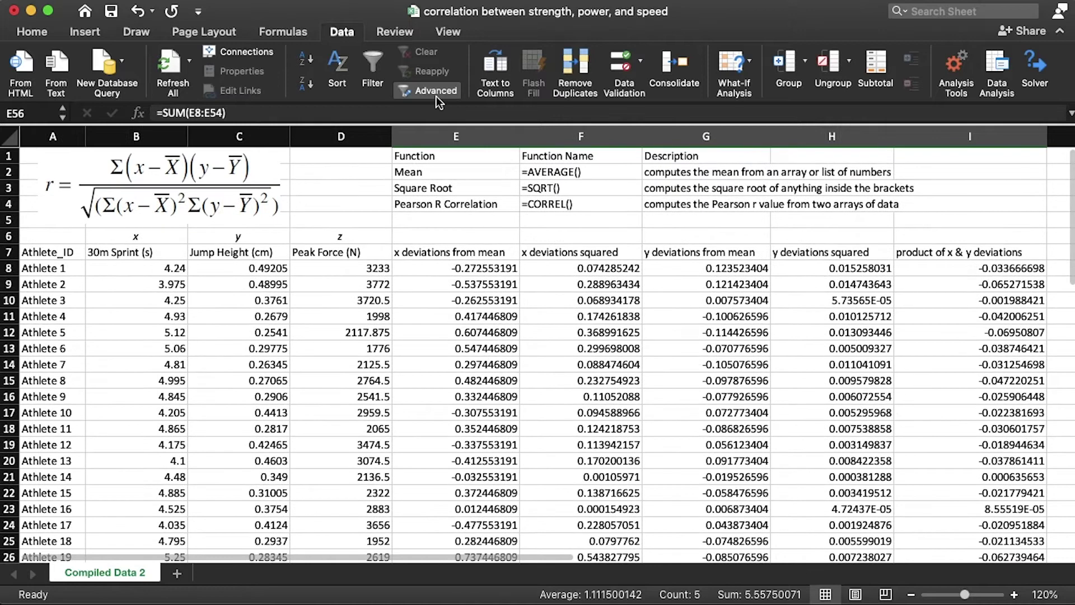
{"action": "left_click", "coordinate": [275, 164]}
{"action": "key", "text": "super+c"}
{"action": "scroll", "coordinate": [427, 317], "scroll_direction": "down", "scroll_amount": 15}
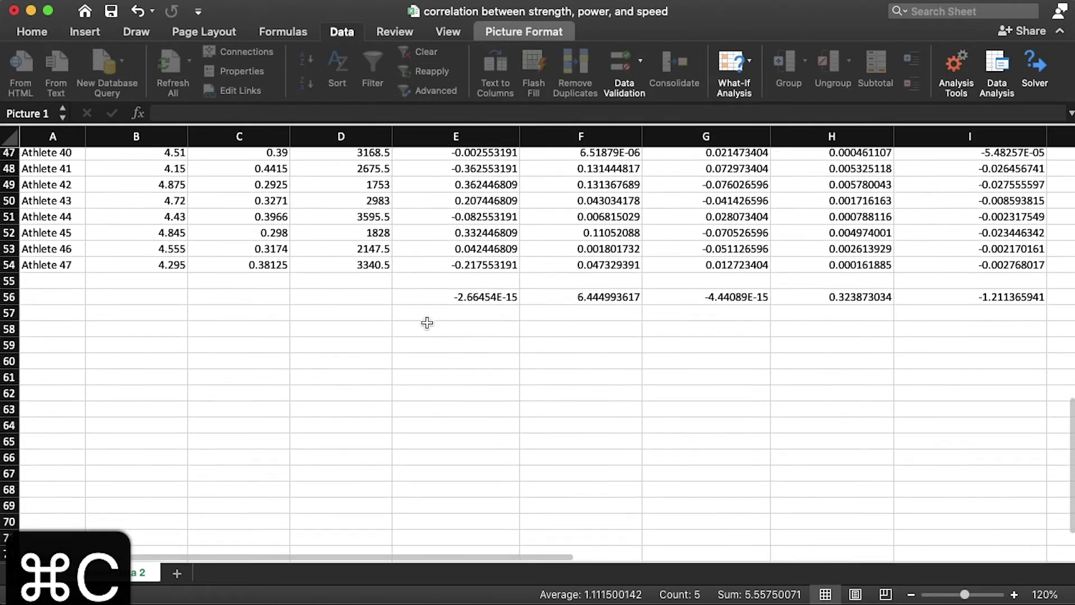
{"action": "left_click", "coordinate": [376, 336]}
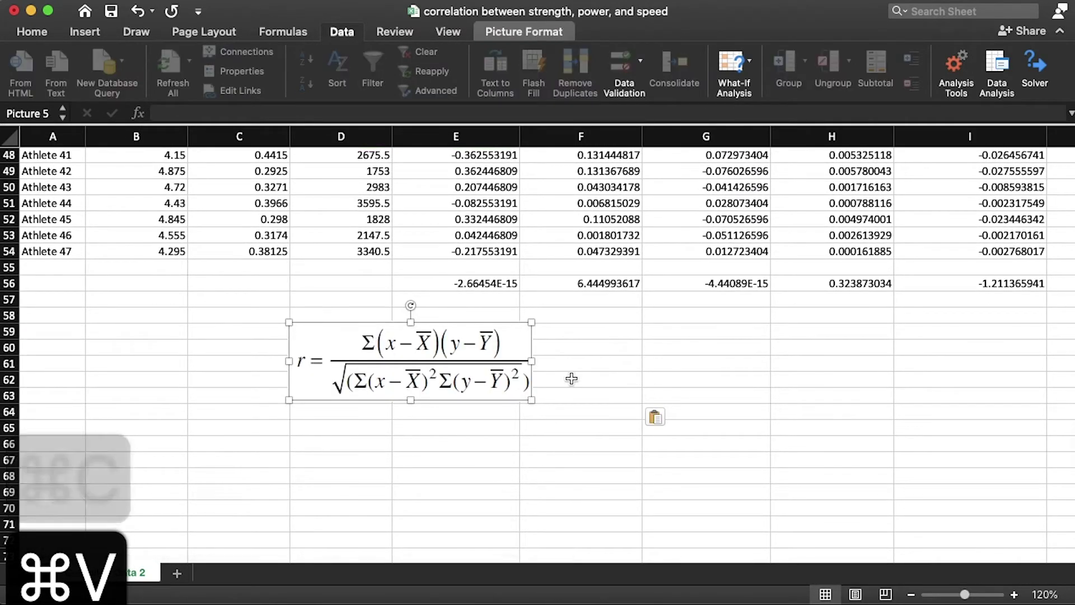
{"action": "left_click", "coordinate": [568, 378]}
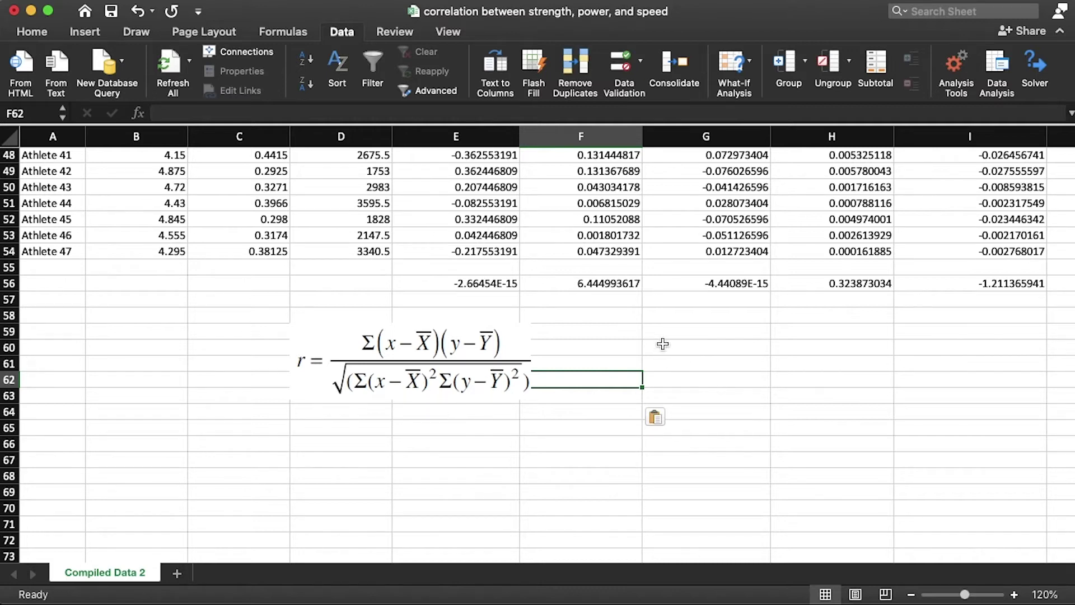
Step: Calculate the Pearson r value in G59 with =I56/SQRT(F56*H56)
{"action": "left_click", "coordinate": [662, 334]}
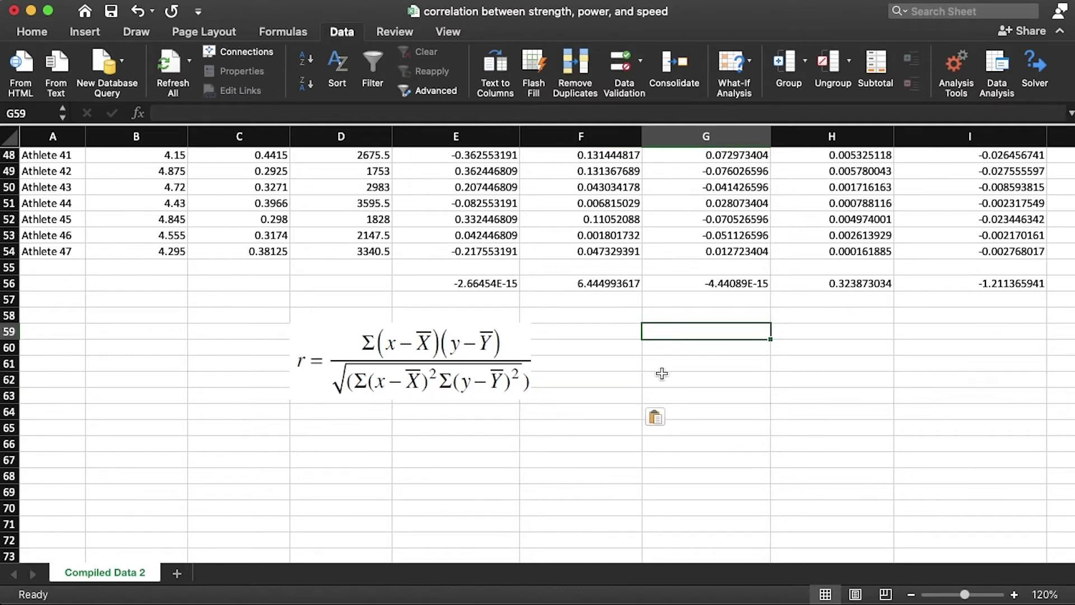
{"action": "type", "text": "="}
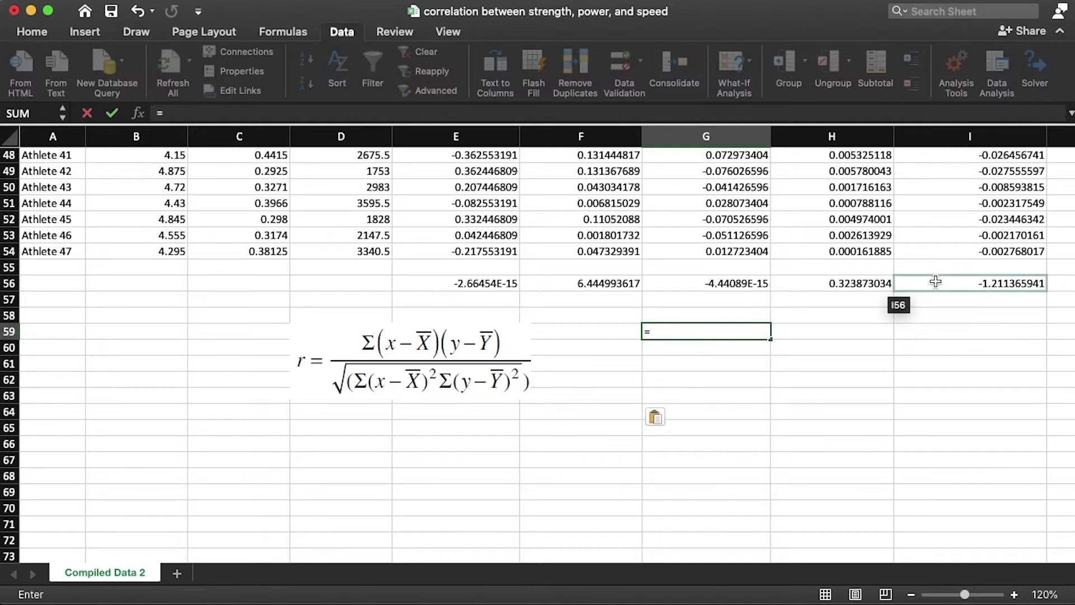
{"action": "left_click", "coordinate": [992, 287]}
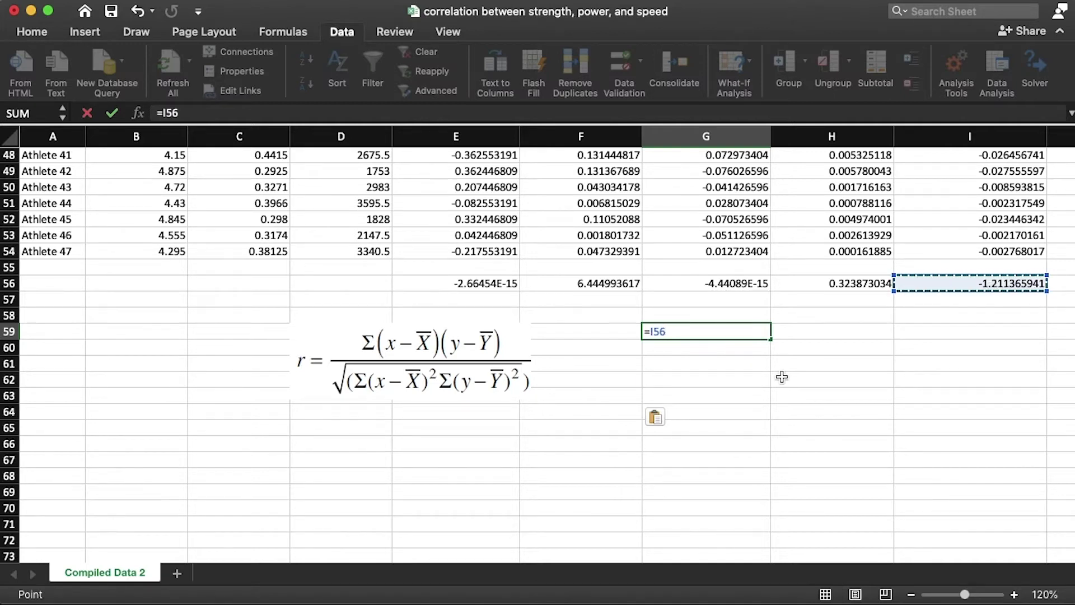
{"action": "type", "text": "/s"}
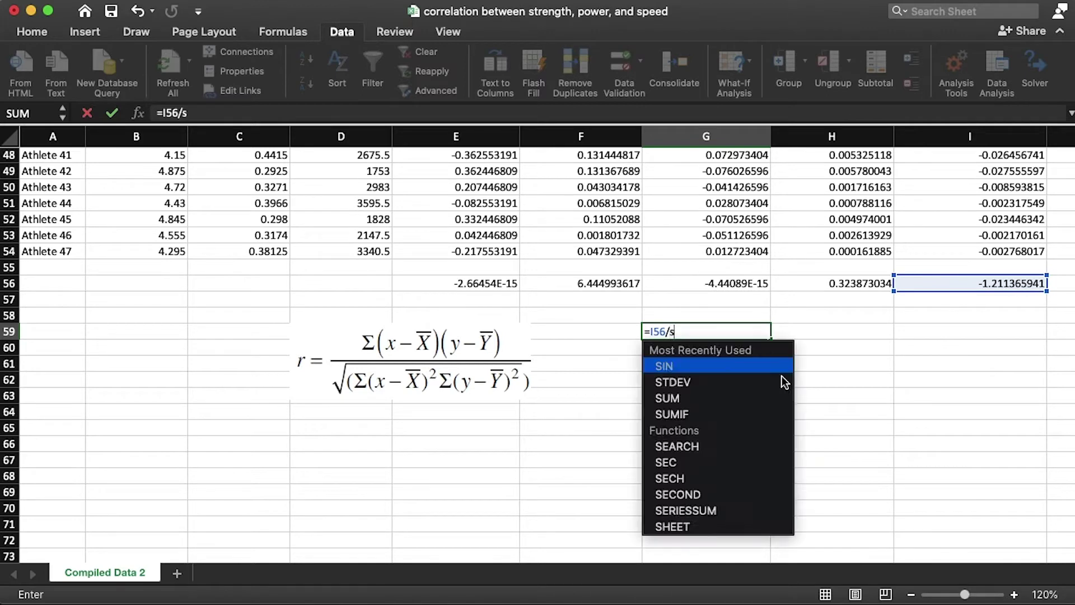
{"action": "type", "text": "qrt("}
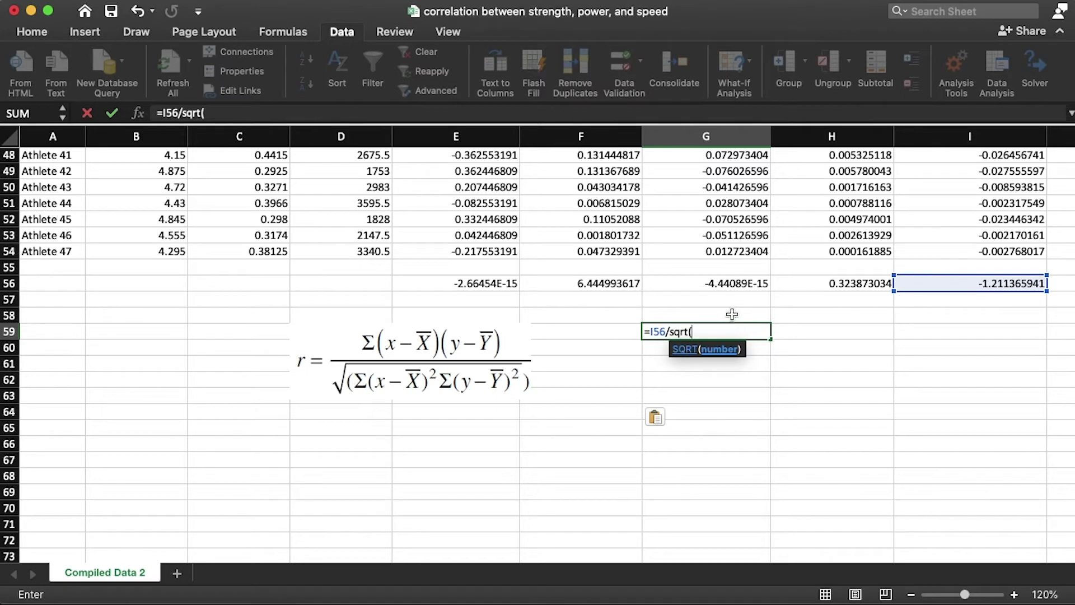
{"action": "left_click", "coordinate": [590, 284]}
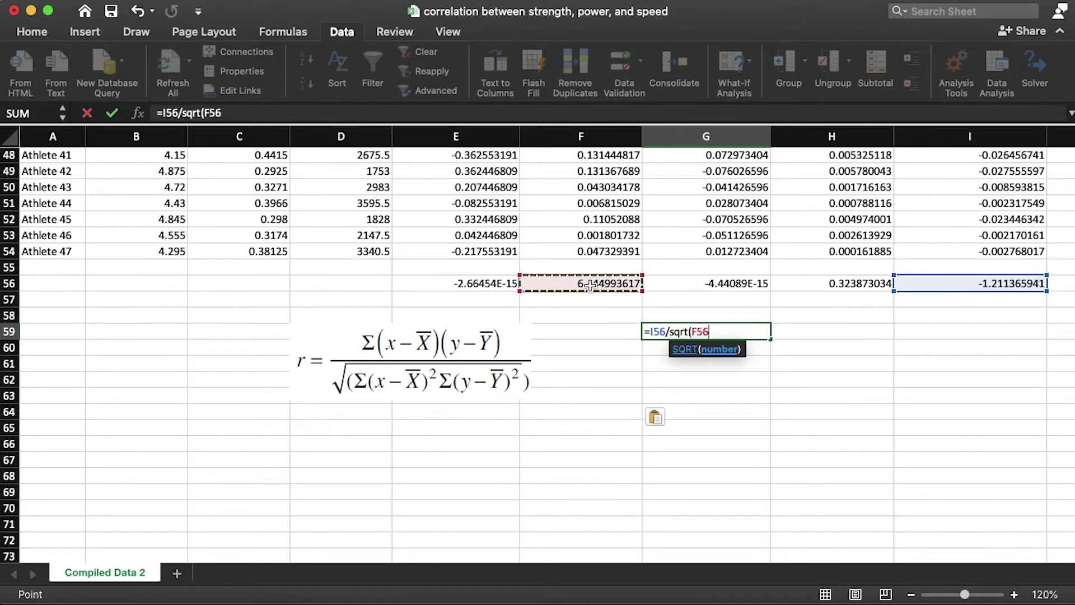
{"action": "type", "text": "*"}
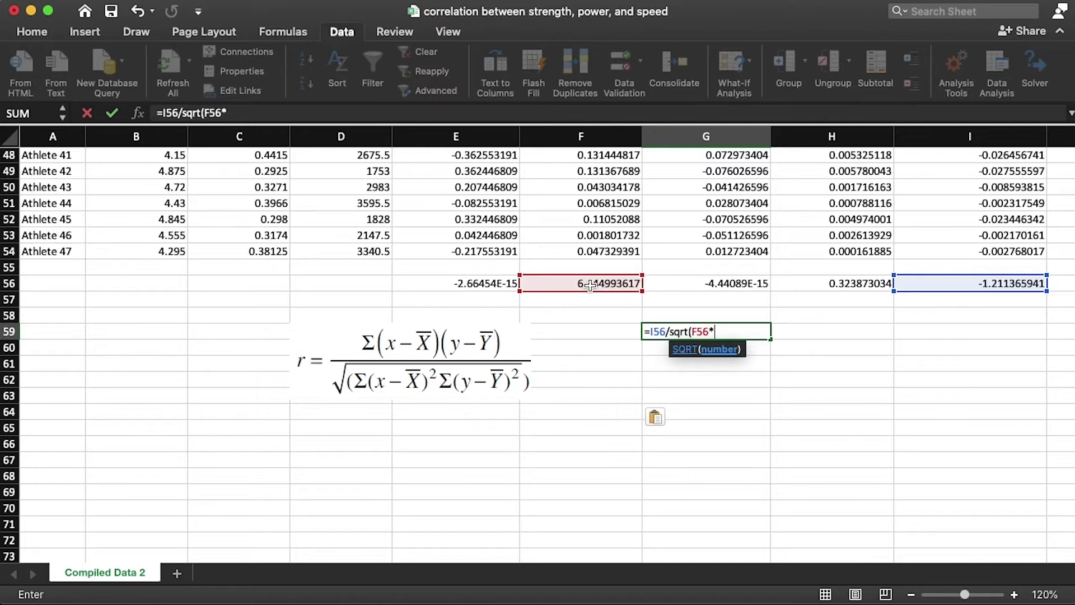
{"action": "left_click", "coordinate": [863, 283]}
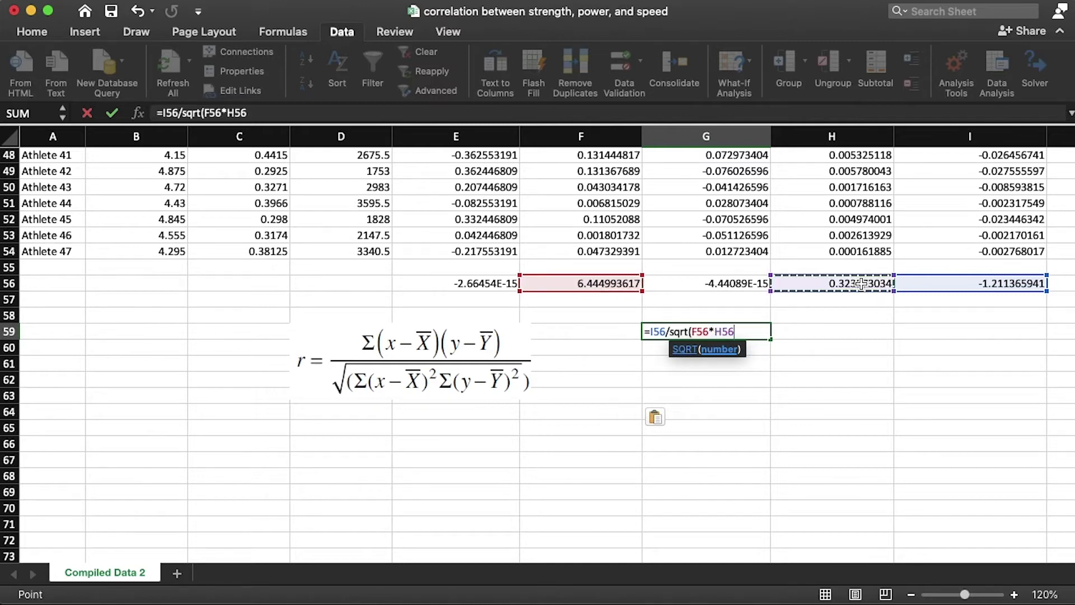
{"action": "type", "text": ")"}
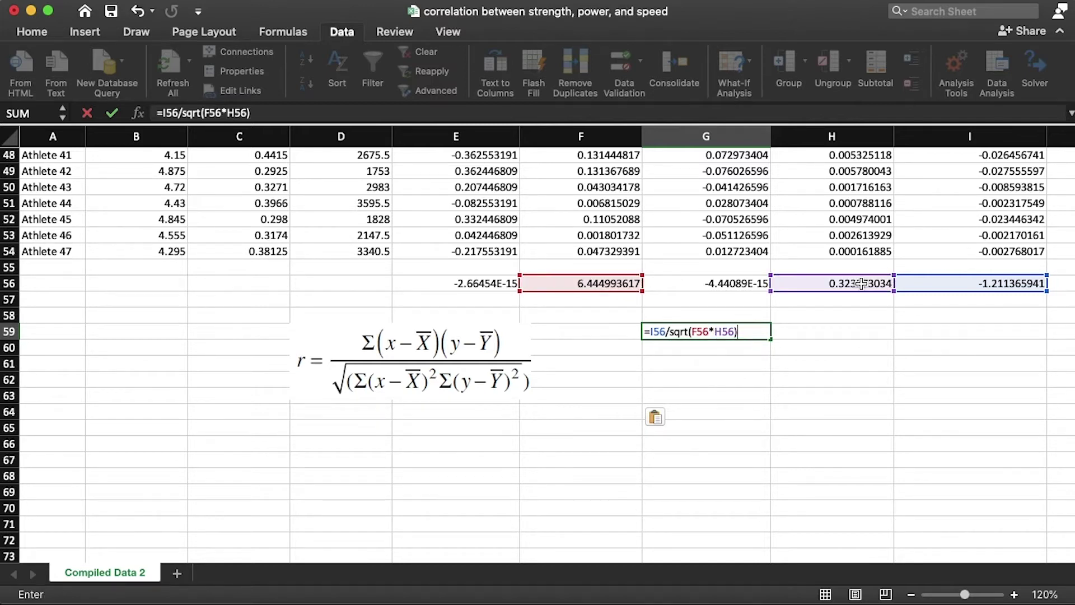
{"action": "key", "text": "Return"}
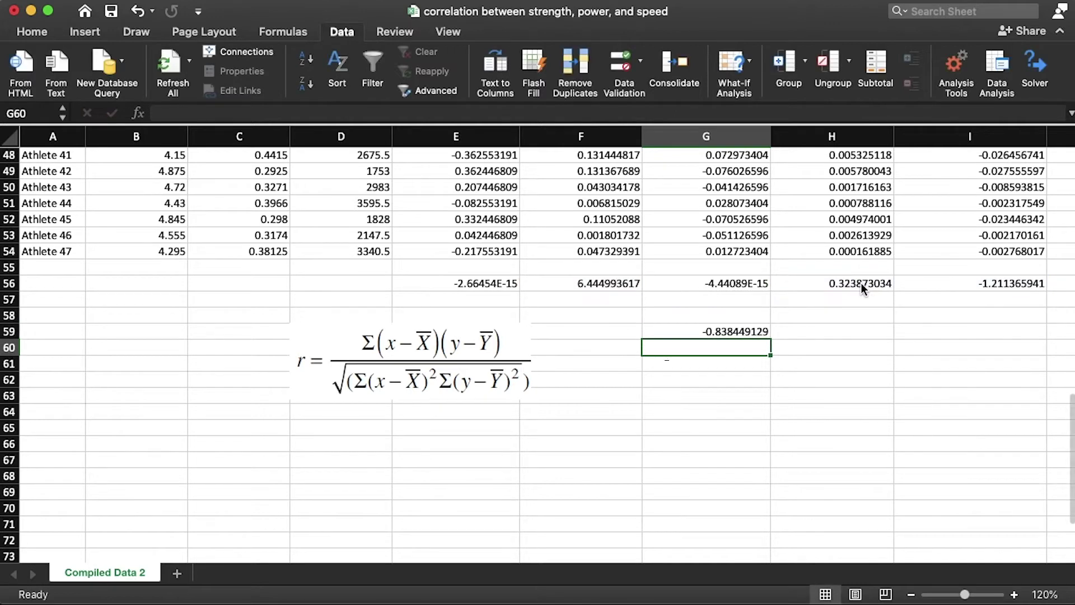
{"action": "left_click", "coordinate": [751, 331]}
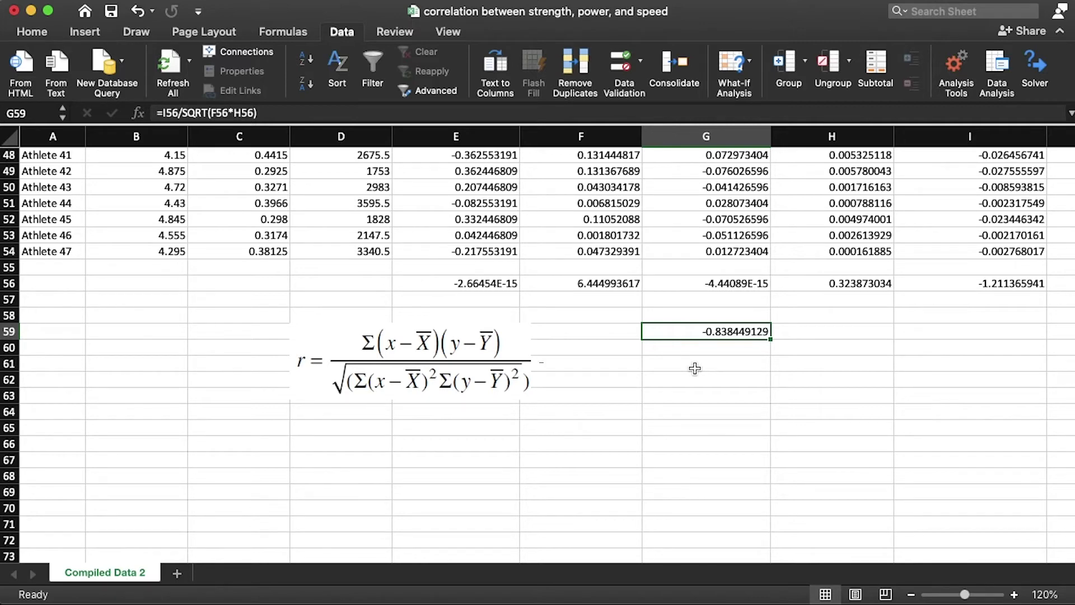
Step: Insert a plain scatter chart of the 30m Sprint and Jump Height columns, headers included (B7:C54)
{"action": "scroll", "coordinate": [695, 368], "scroll_direction": "up", "scroll_amount": 15}
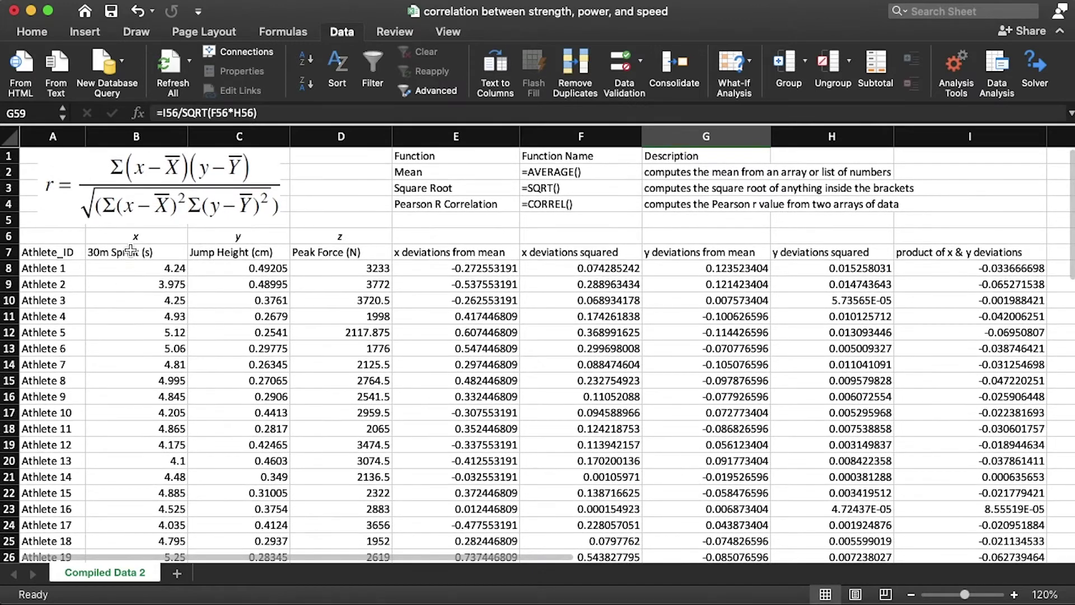
{"action": "left_click", "coordinate": [130, 252]}
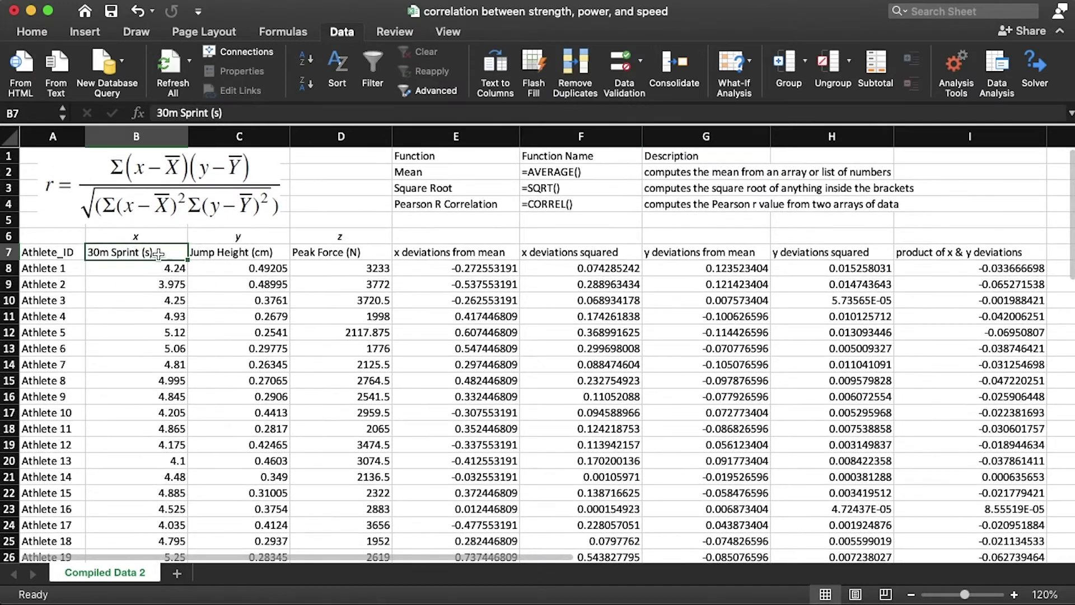
{"action": "left_click", "coordinate": [217, 253]}
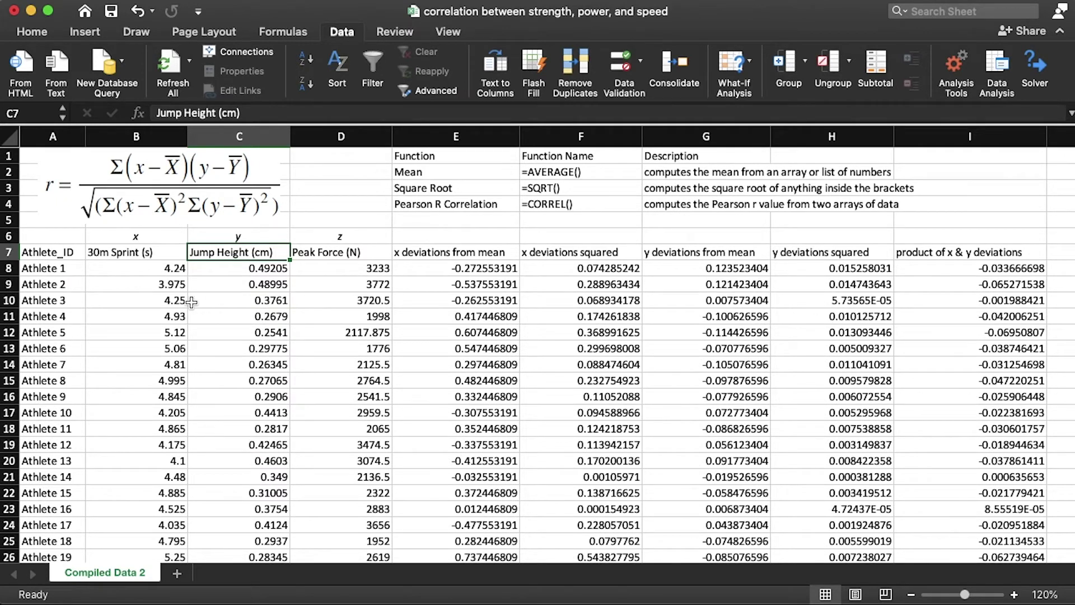
{"action": "left_click", "coordinate": [135, 251]}
{"action": "scroll", "coordinate": [282, 341], "scroll_direction": "down", "scroll_amount": 5}
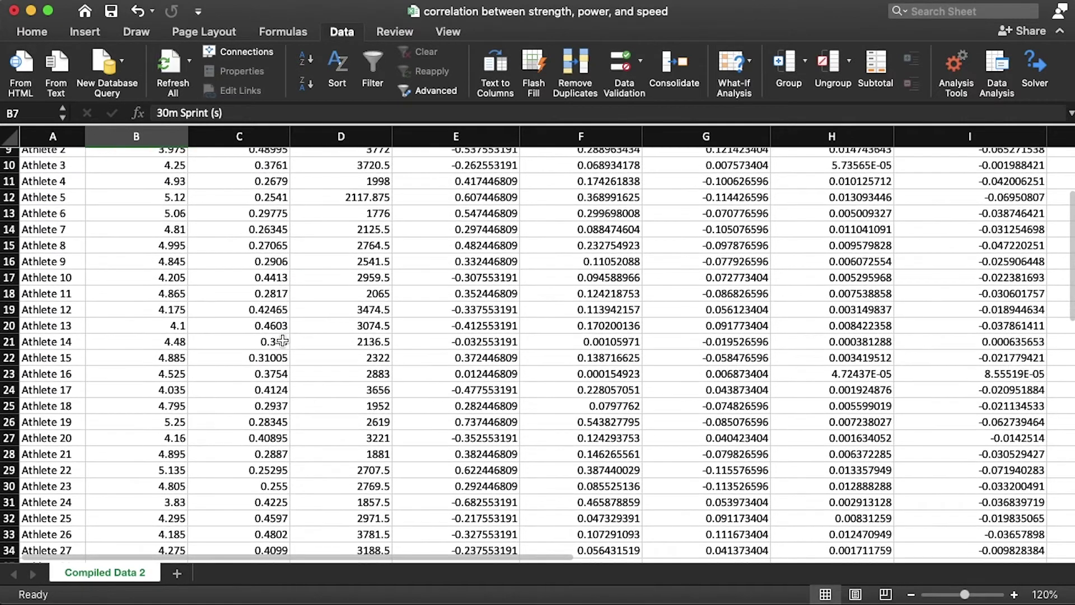
{"action": "scroll", "coordinate": [282, 341], "scroll_direction": "down", "scroll_amount": 10}
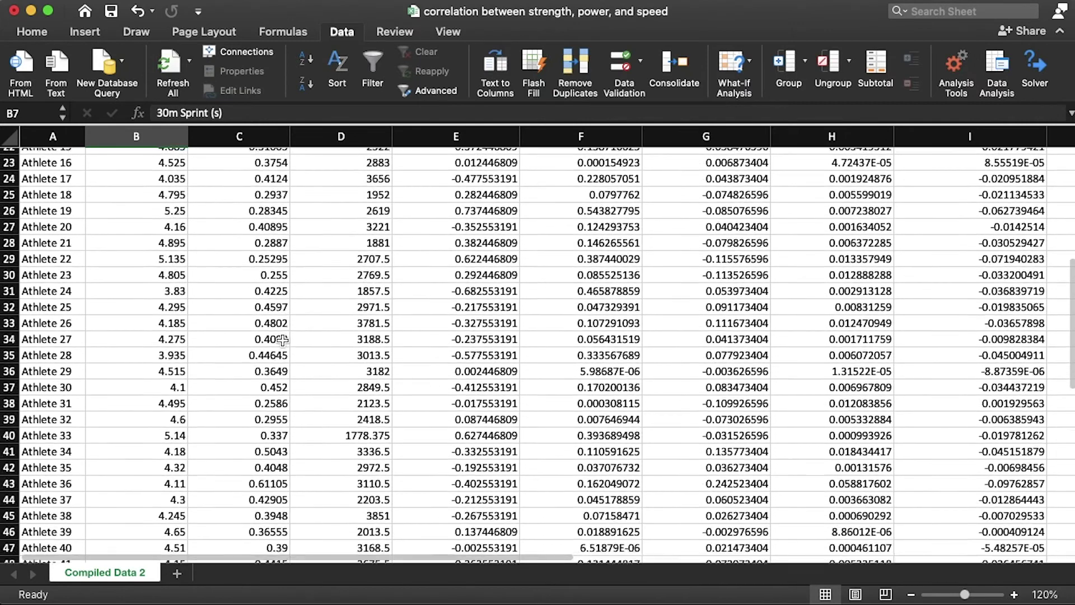
{"action": "scroll", "coordinate": [282, 341], "scroll_direction": "down", "scroll_amount": 15}
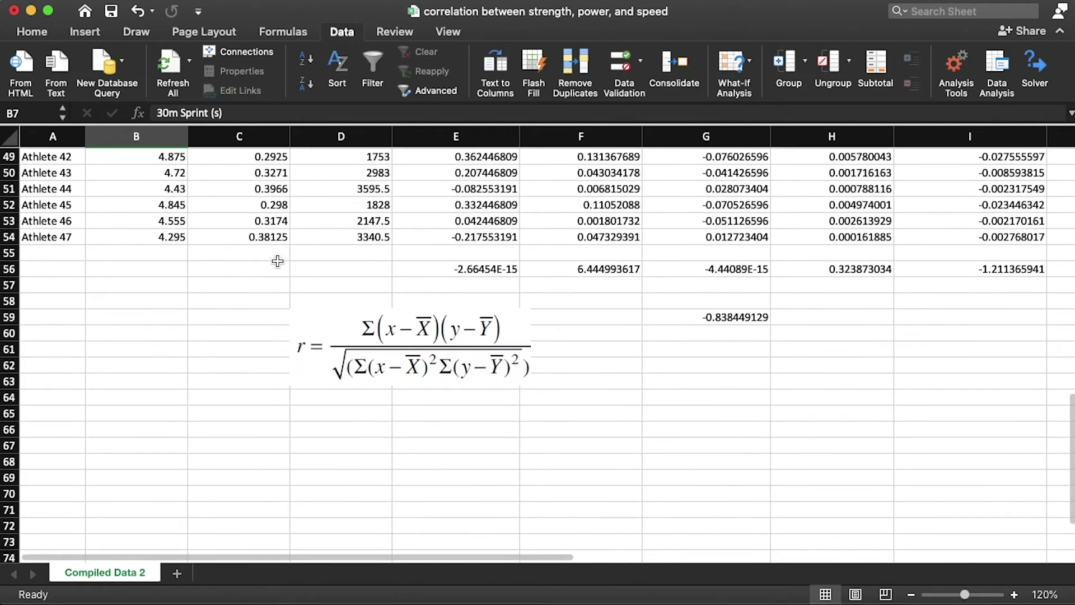
{"action": "left_click", "coordinate": [269, 238], "text": "shift"}
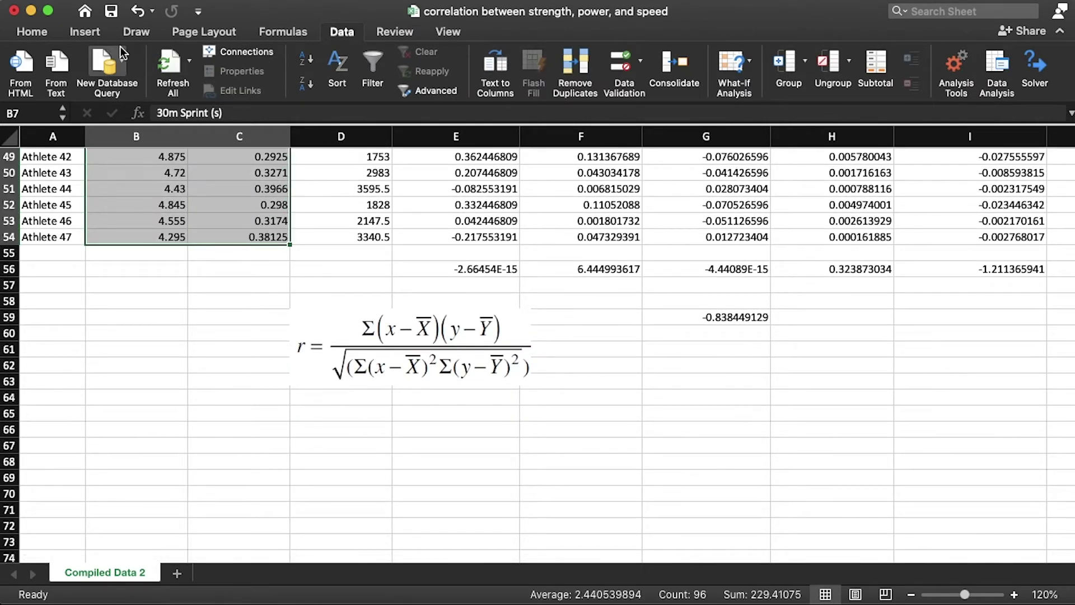
{"action": "left_click", "coordinate": [89, 33]}
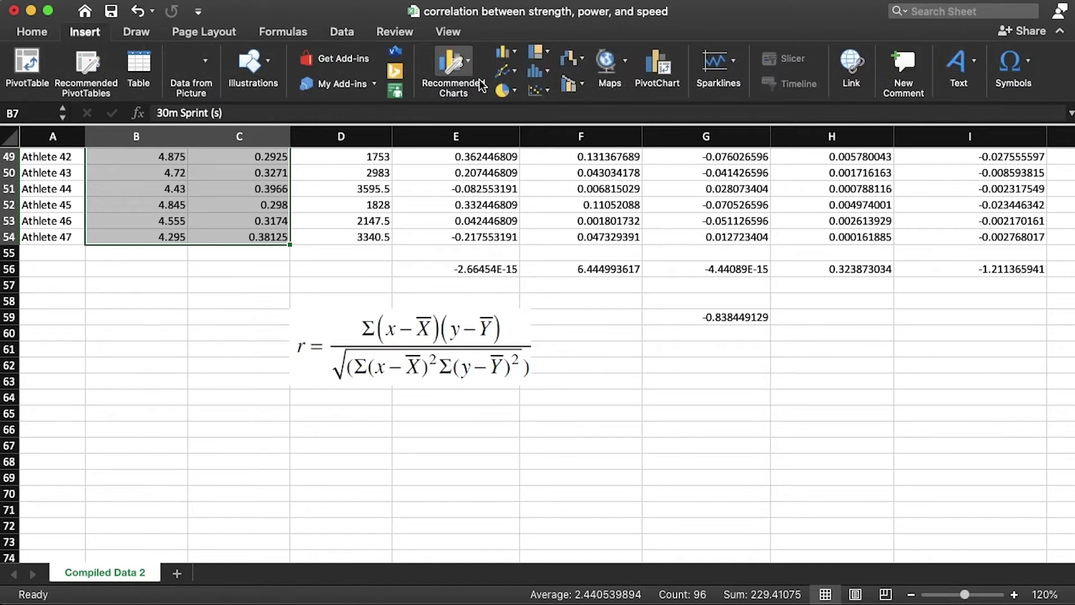
{"action": "left_click", "coordinate": [539, 92]}
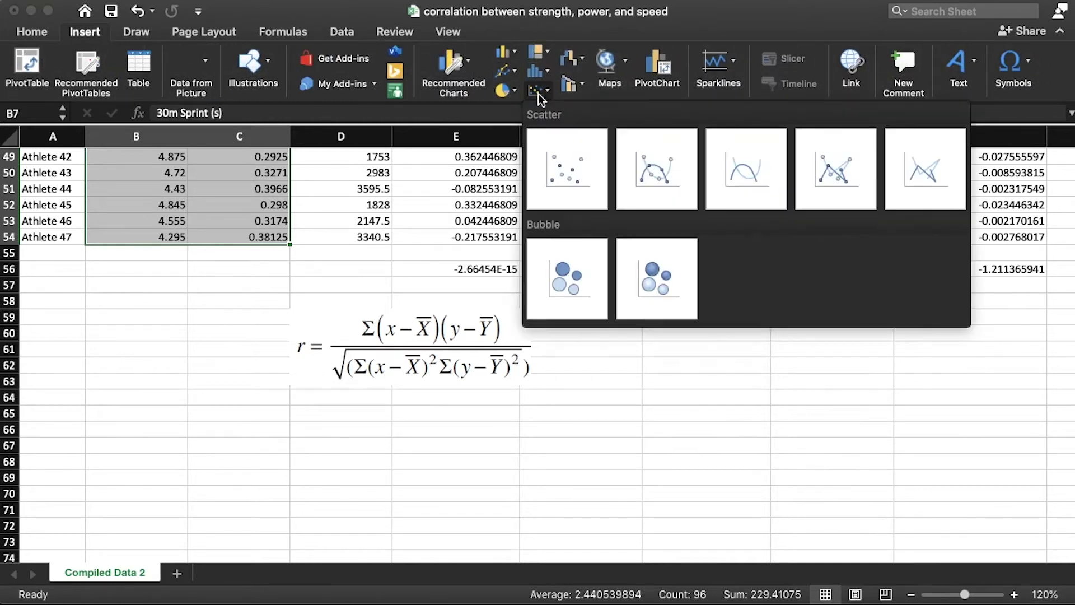
{"action": "left_click", "coordinate": [578, 177]}
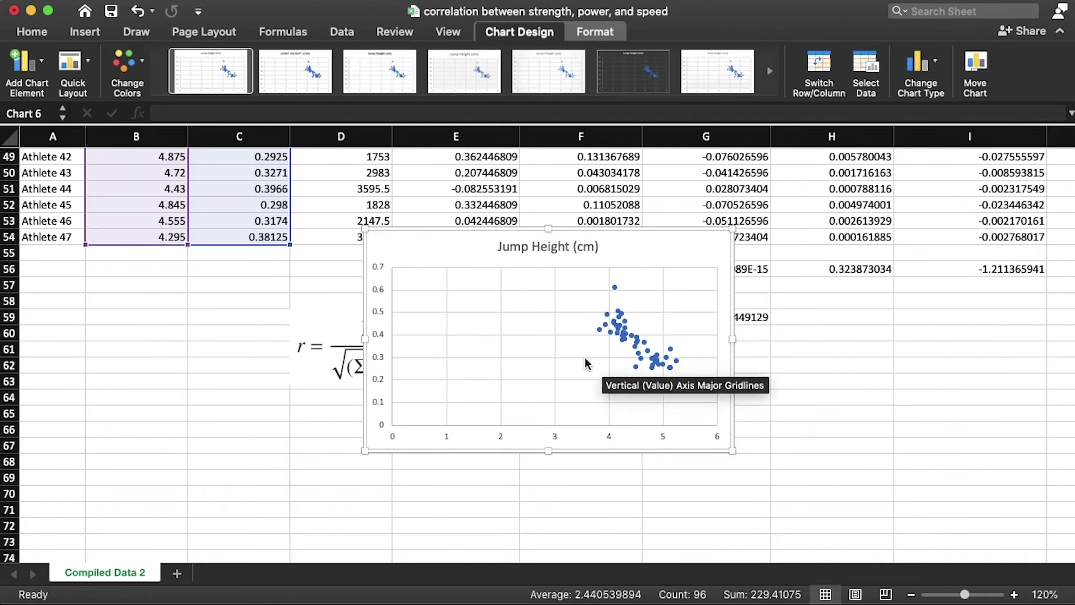
Step: Move the scatter chart below the data, over columns A to C, and shift the formula picture clear of it beside the r value
{"action": "left_click_drag", "start_coordinate": [572, 232], "coordinate": [181, 267]}
{"action": "left_click_drag", "start_coordinate": [426, 346], "coordinate": [565, 330]}
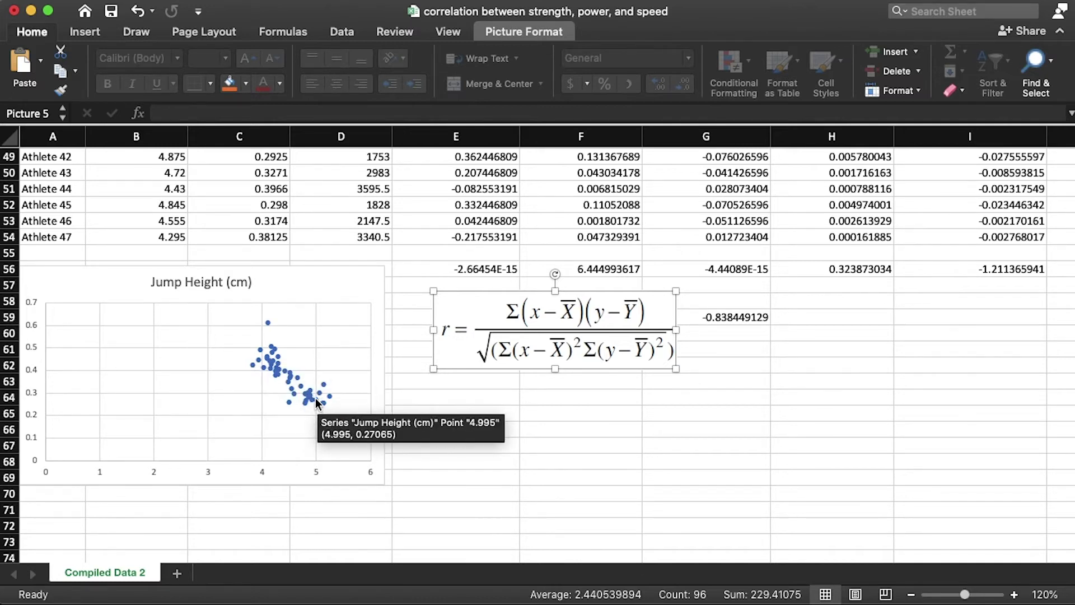
{"action": "mouse_move", "coordinate": [270, 356]}
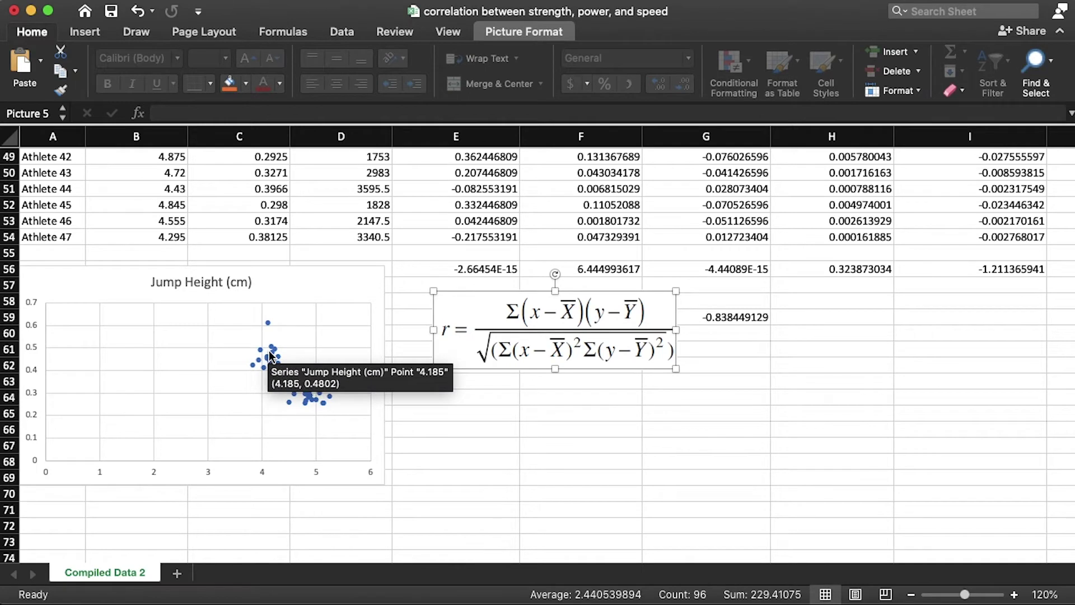
Step: Add a linear trendline to the Jump Height scatter chart
{"action": "left_click", "coordinate": [330, 280]}
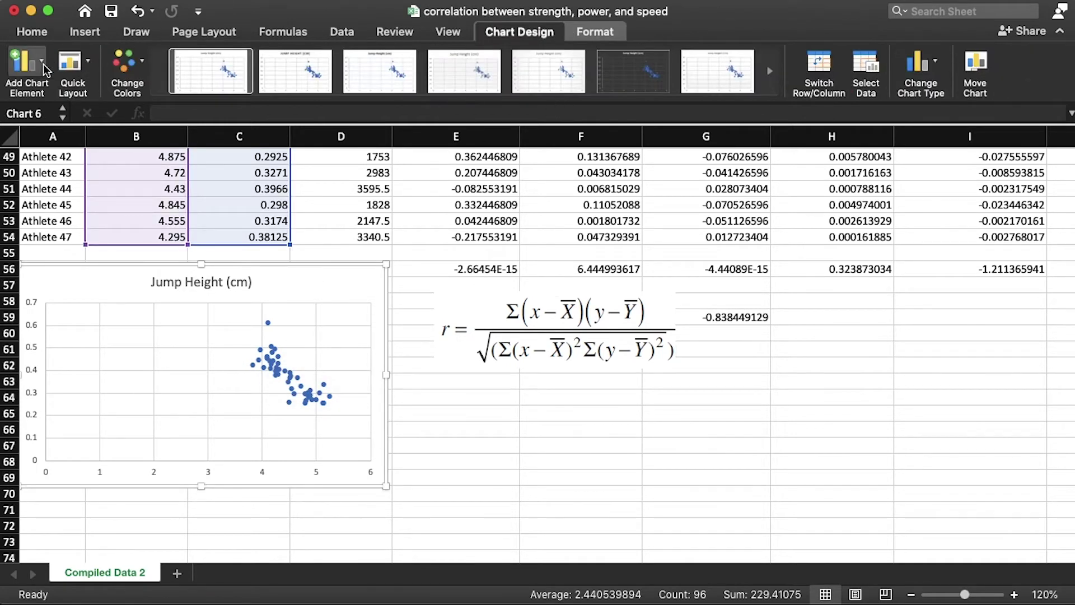
{"action": "left_click", "coordinate": [23, 61]}
{"action": "mouse_move", "coordinate": [79, 274]}
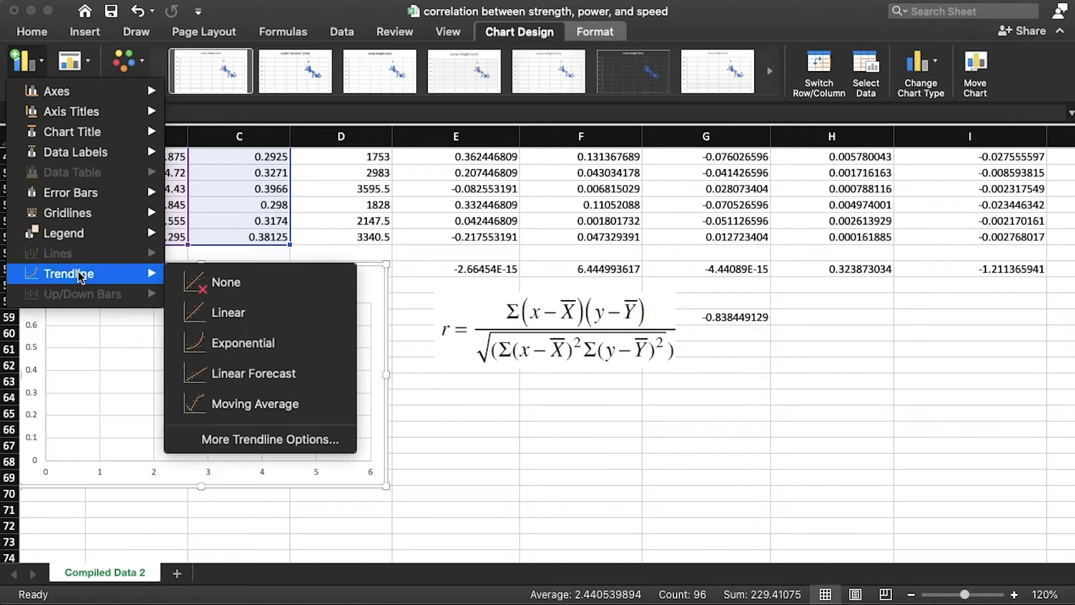
{"action": "left_click", "coordinate": [240, 329]}
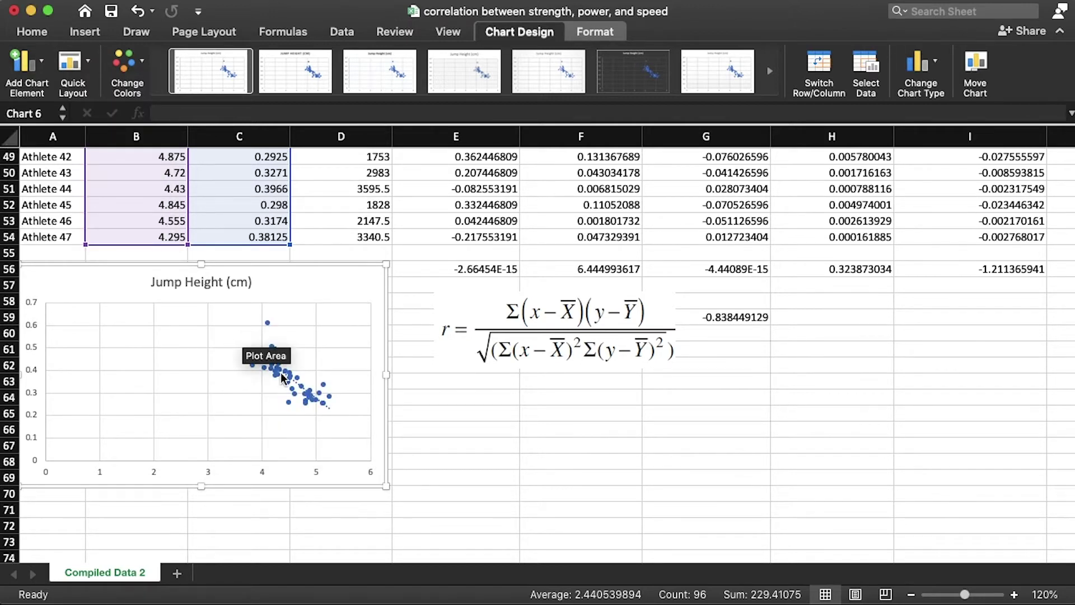
{"action": "left_click", "coordinate": [35, 72]}
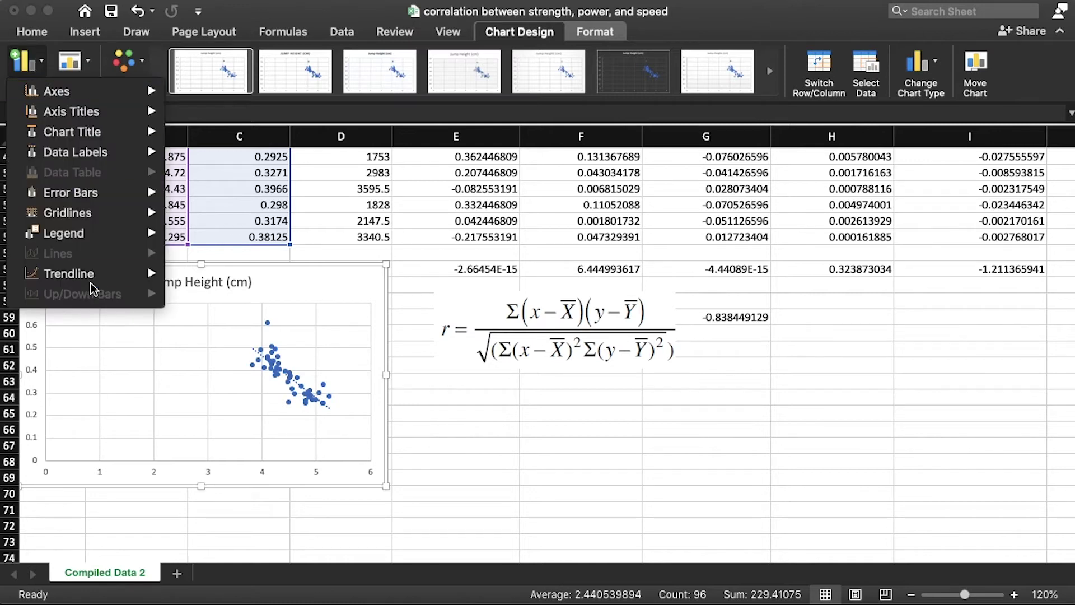
{"action": "mouse_move", "coordinate": [90, 279]}
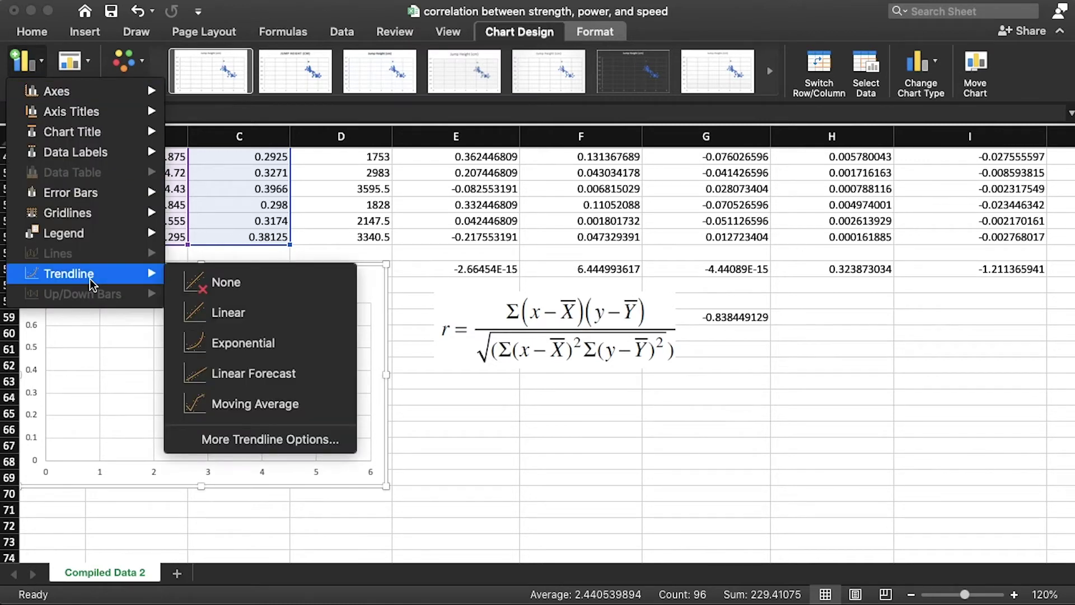
{"action": "left_click", "coordinate": [116, 359]}
Step: Display the trendline's R-squared value on the chart and move its label to the upper corner beside the chart title
{"action": "left_click", "coordinate": [258, 356]}
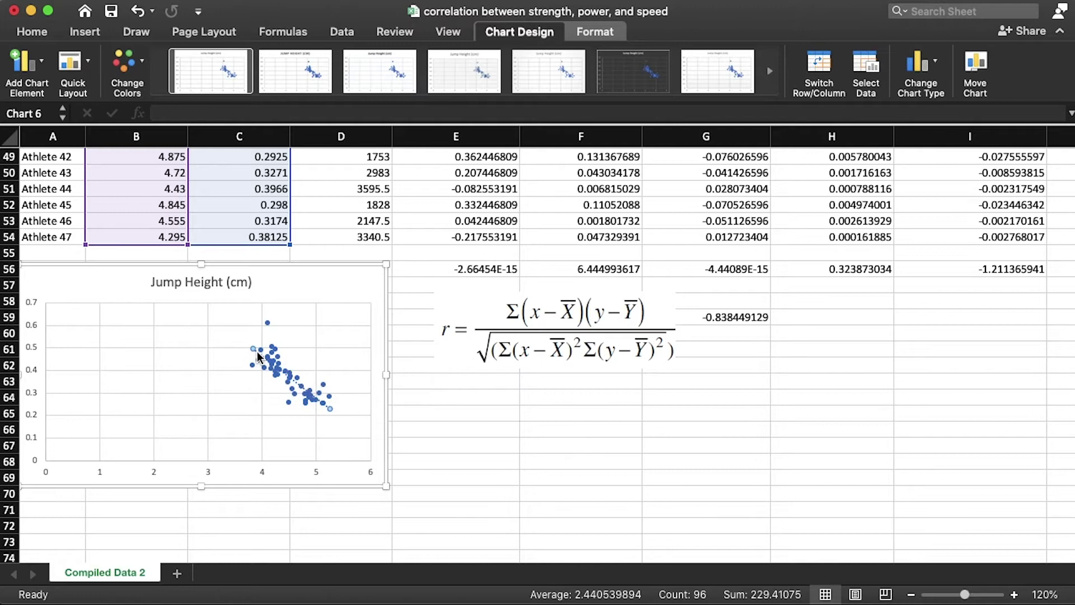
{"action": "double_click", "coordinate": [259, 357]}
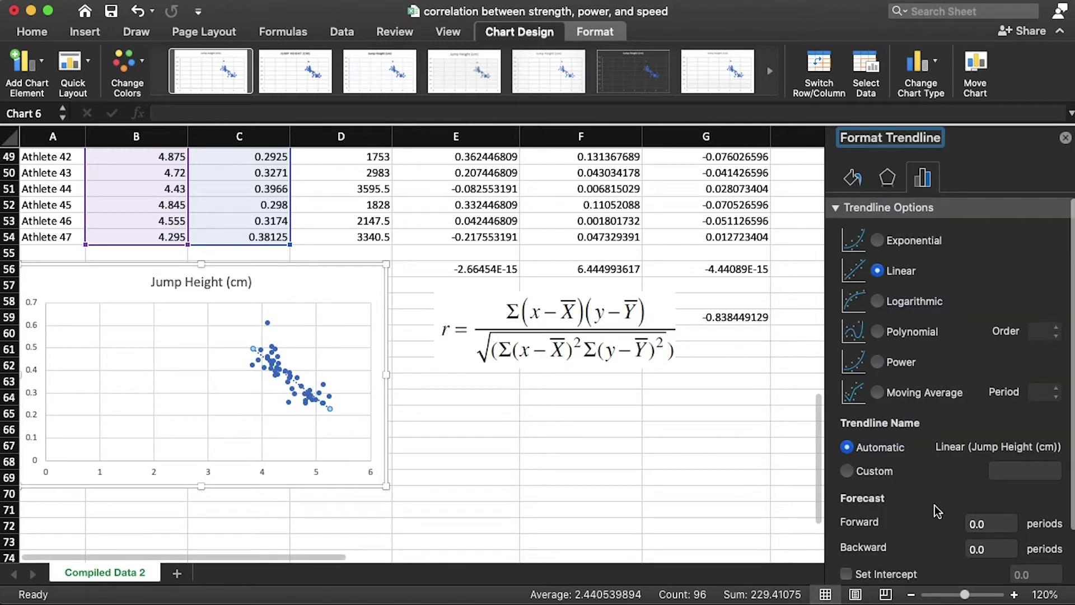
{"action": "scroll", "coordinate": [936, 499], "scroll_direction": "down", "scroll_amount": 3}
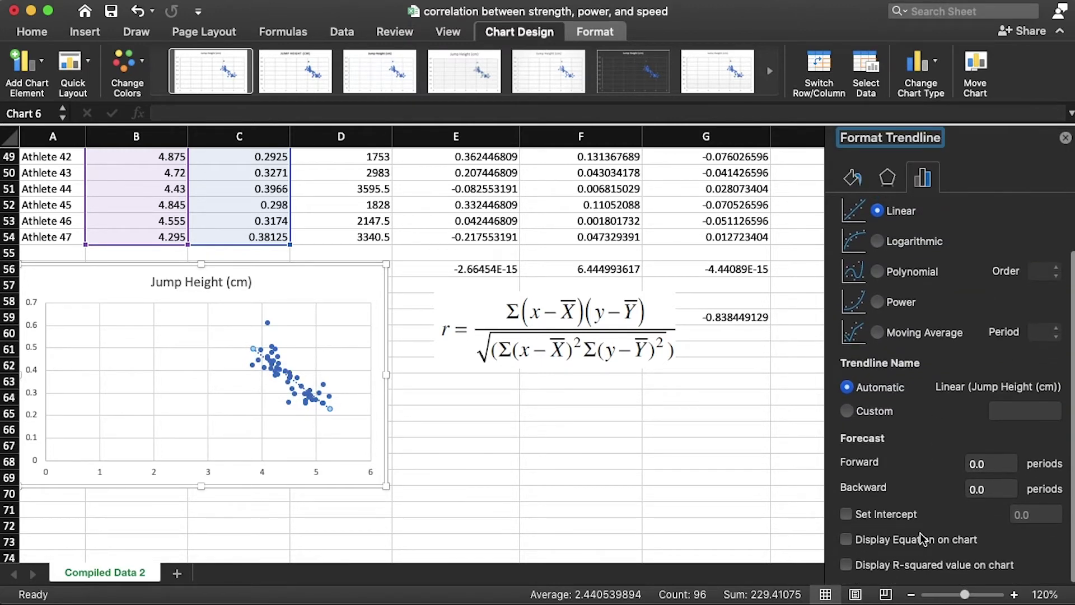
{"action": "left_click", "coordinate": [925, 567]}
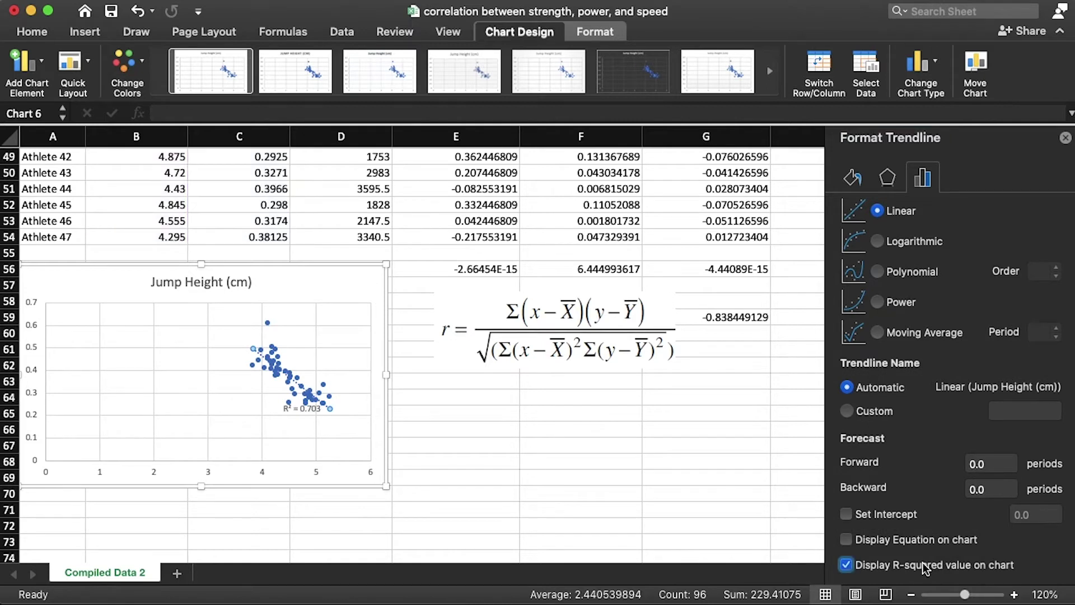
{"action": "left_click_drag", "start_coordinate": [313, 414], "coordinate": [336, 285]}
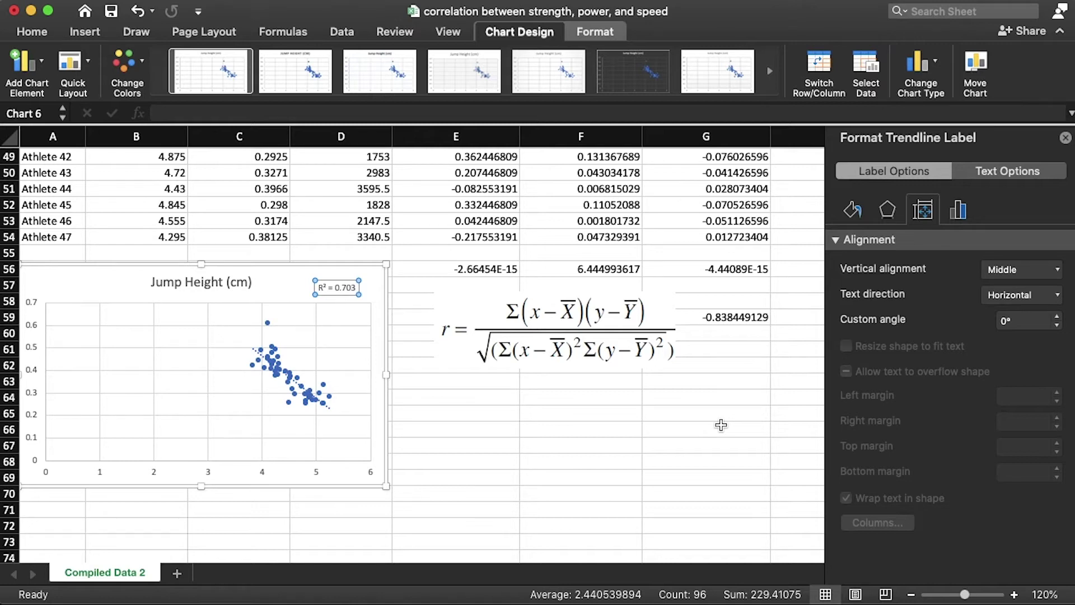
Step: Square the Pearson r value in H59 with =G59^2
{"action": "scroll", "coordinate": [721, 425], "scroll_direction": "right", "scroll_amount": 3}
{"action": "scroll", "coordinate": [722, 425], "scroll_direction": "down", "scroll_amount": 1}
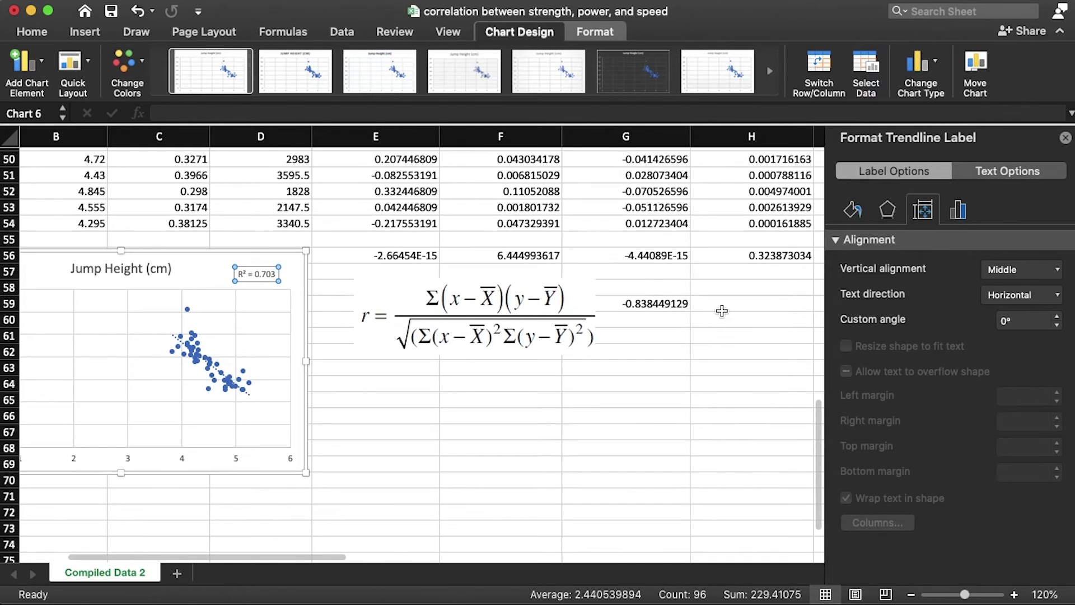
{"action": "left_click", "coordinate": [722, 311]}
{"action": "type", "text": "="}
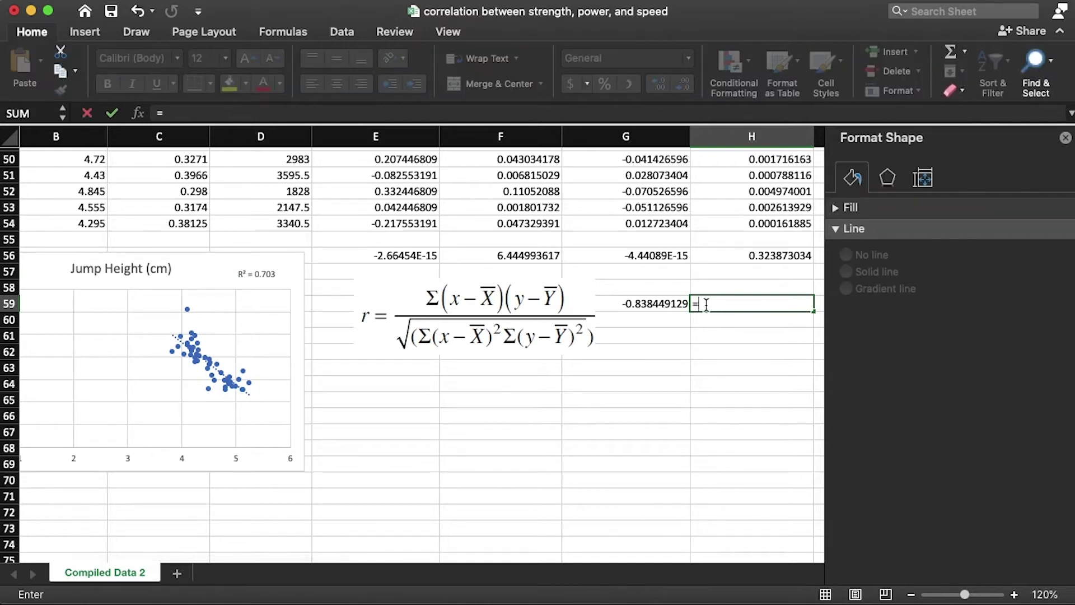
{"action": "left_click", "coordinate": [654, 303]}
{"action": "type", "text": "^2"}
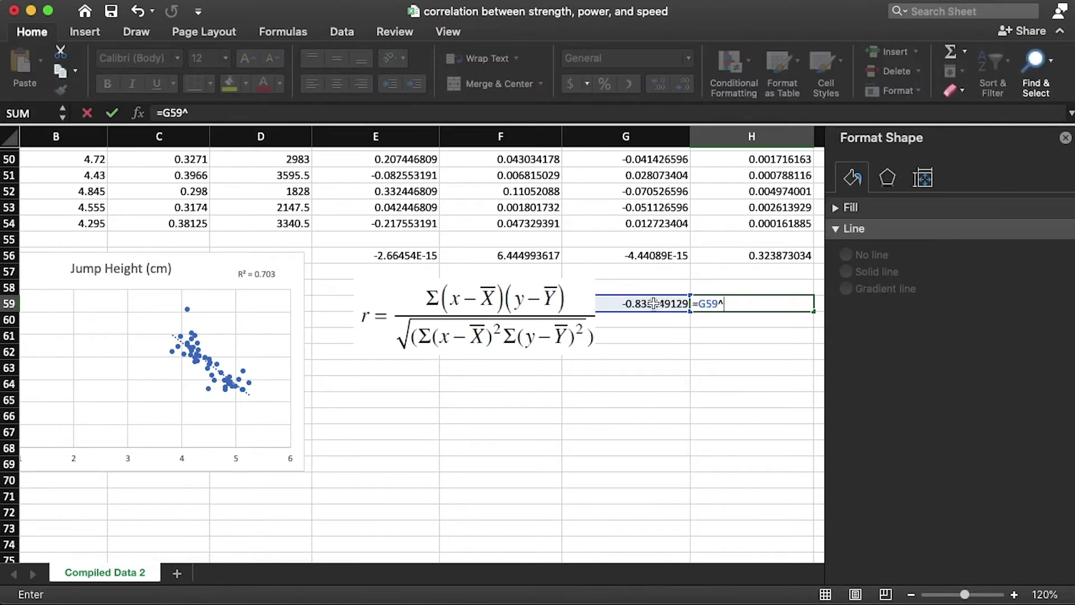
{"action": "key", "text": "Return"}
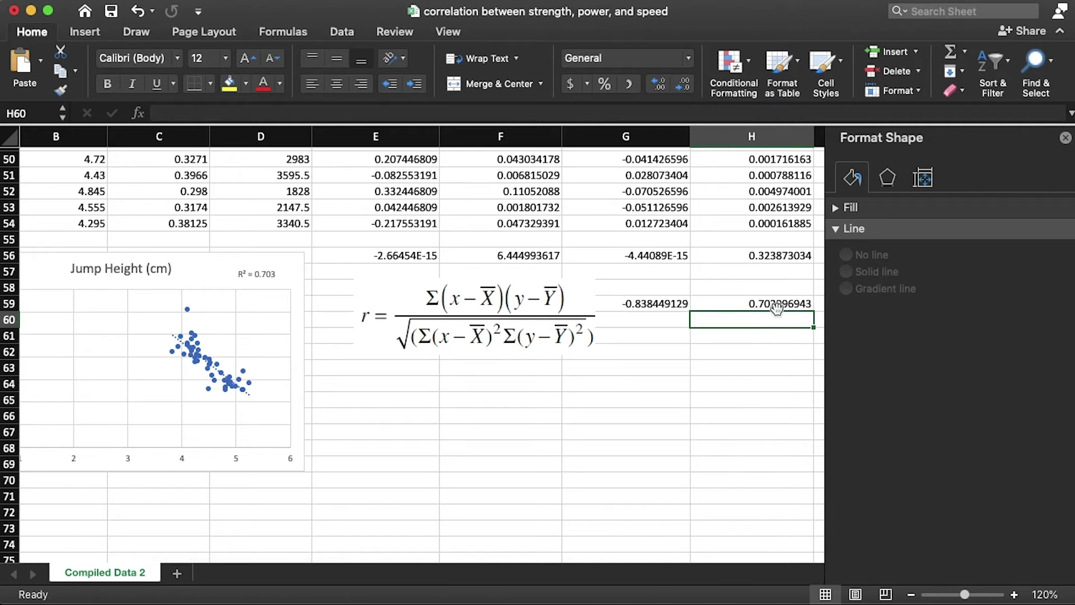
Step: Paste the 30m Sprint, Jump Height and Peak Force headings into L7:N7 and transpose them into K8:K10 as row labels
{"action": "scroll", "coordinate": [599, 382], "scroll_direction": "up", "scroll_amount": 2}
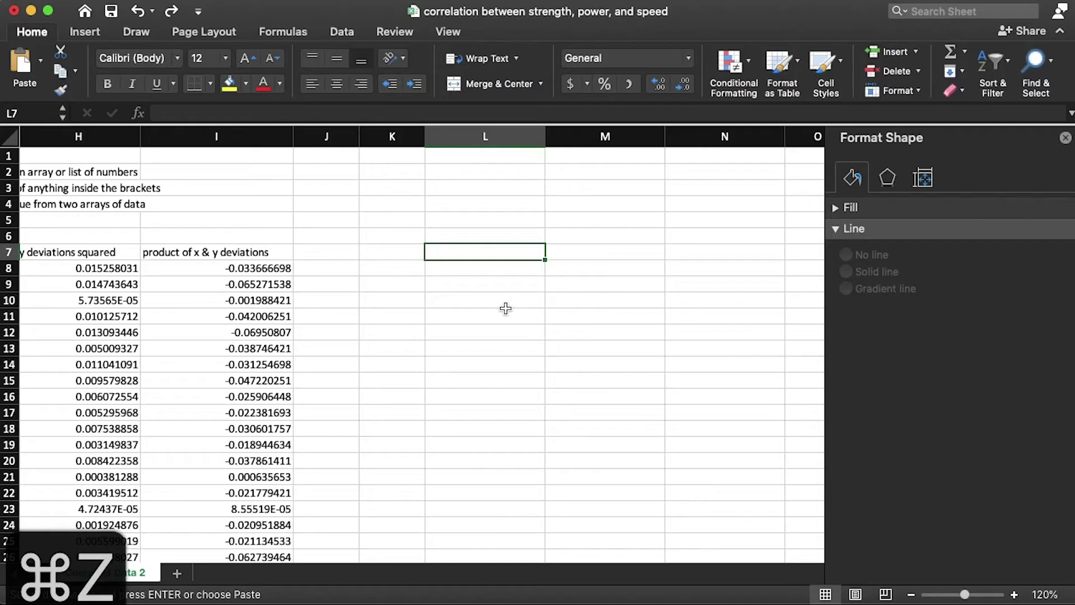
{"action": "type", "text": "30m Sprint (s)\tJump Height (cm)\tPeak Force (N)"}
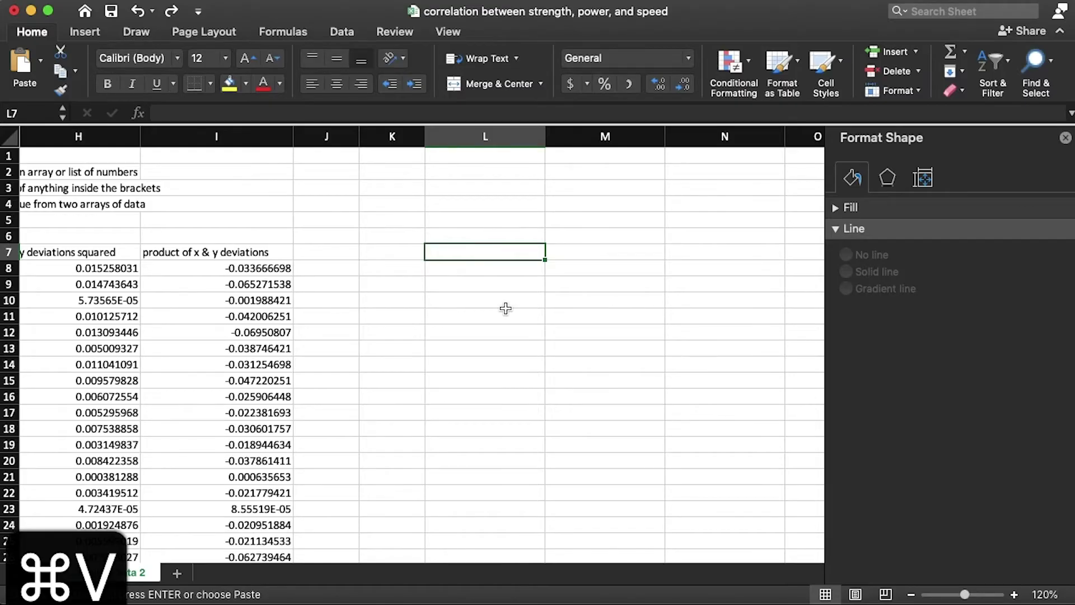
{"action": "right_click", "coordinate": [410, 268]}
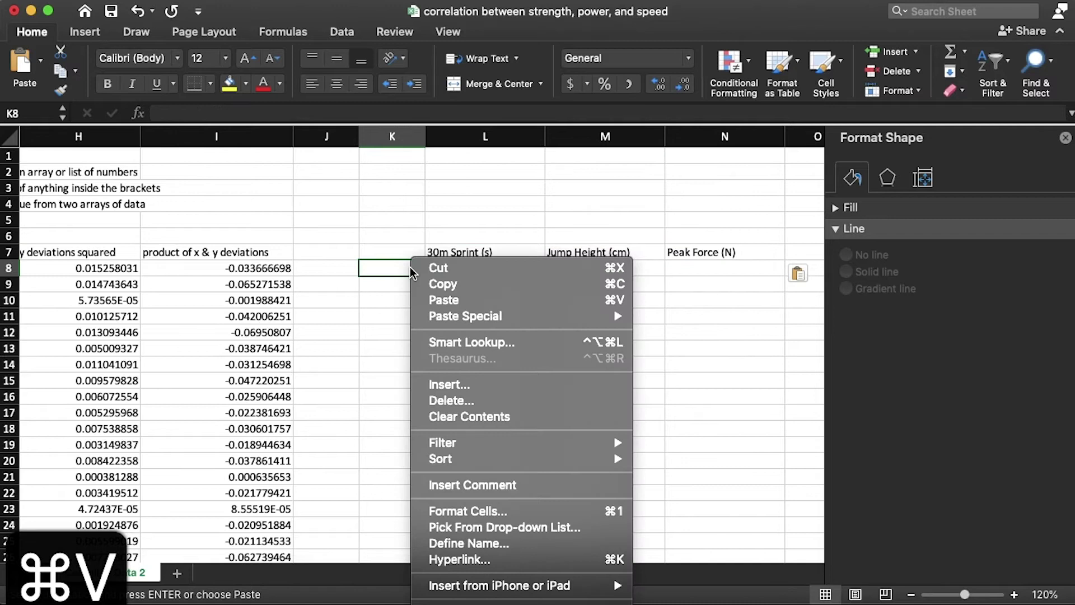
{"action": "mouse_move", "coordinate": [486, 320]}
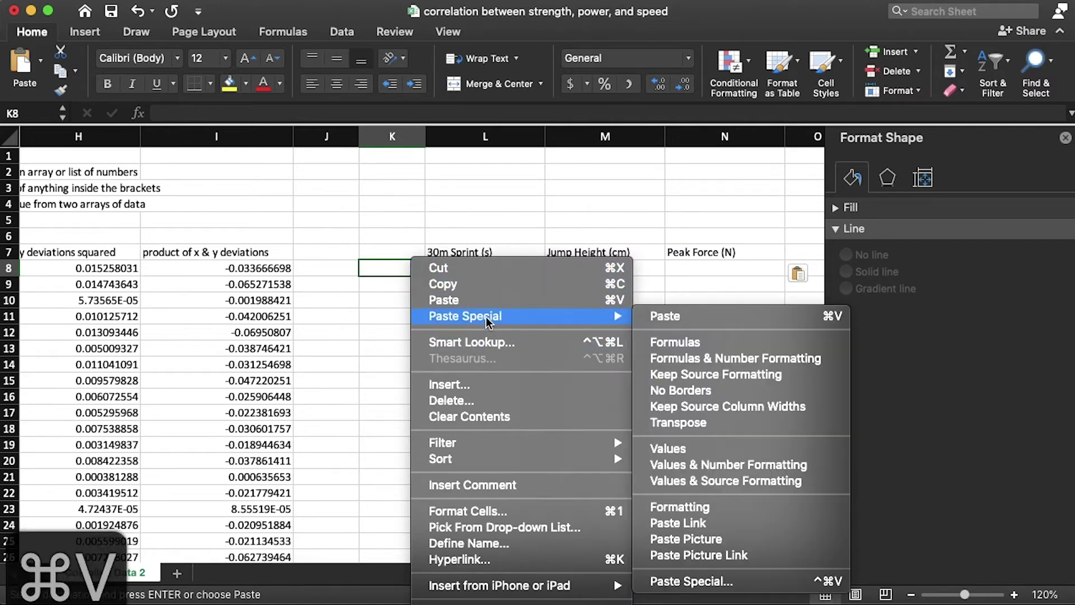
{"action": "left_click", "coordinate": [687, 421]}
Step: Enter 1 in the diagonal cells L8, M9 and N10 of the correlation matrix
{"action": "left_click", "coordinate": [470, 268]}
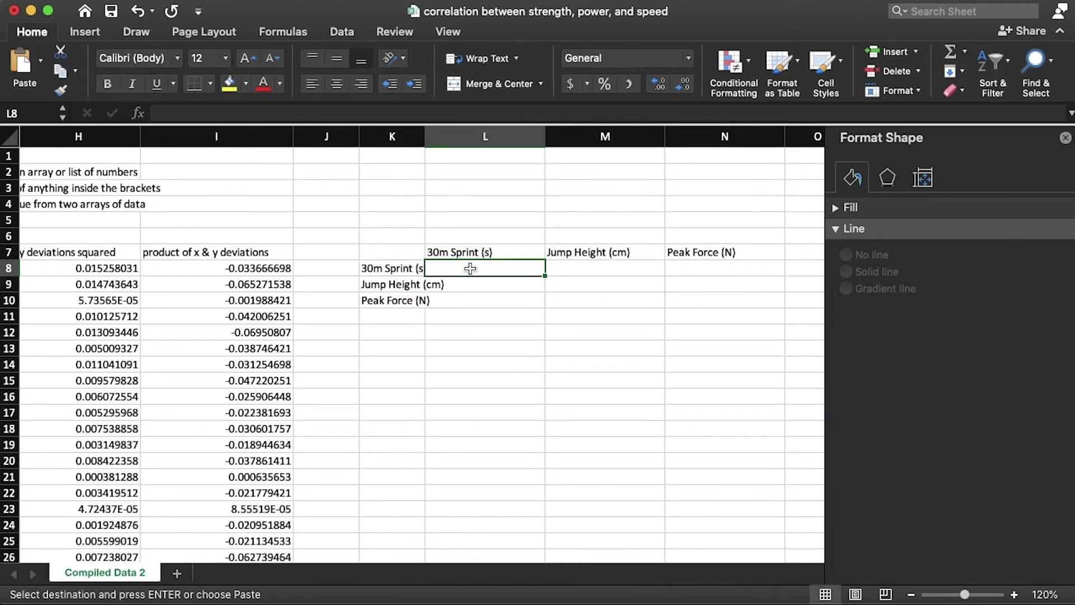
{"action": "type", "text": "1"}
{"action": "left_click", "coordinate": [594, 283]}
{"action": "type", "text": "1"}
{"action": "left_click", "coordinate": [705, 301]}
{"action": "type", "text": "1"}
{"action": "left_click", "coordinate": [647, 328]}
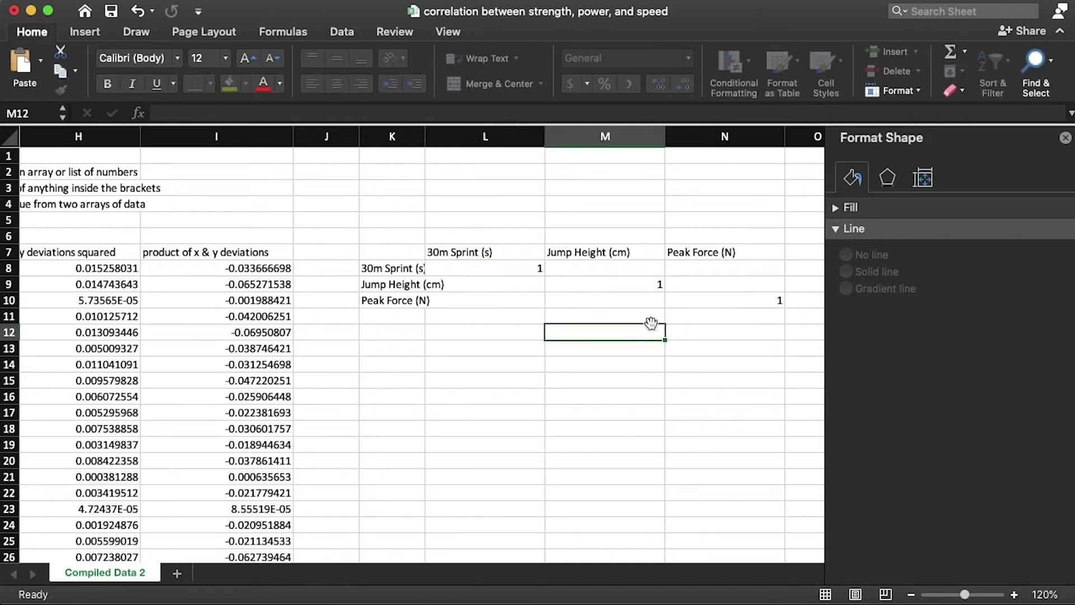
Step: Centre the matrix cells L8:N10 and widen column K to fit its row labels
{"action": "left_click", "coordinate": [689, 303]}
{"action": "left_click", "coordinate": [491, 268], "text": "shift"}
{"action": "left_click", "coordinate": [336, 83]}
{"action": "left_click", "coordinate": [515, 348]}
{"action": "left_click_drag", "start_coordinate": [425, 136], "coordinate": [445, 137]}
Step: Correlate 30m sprint with jump height in matrix cell L9 using =CORREL(B8:B54,C8:C54)
{"action": "left_click", "coordinate": [493, 269]}
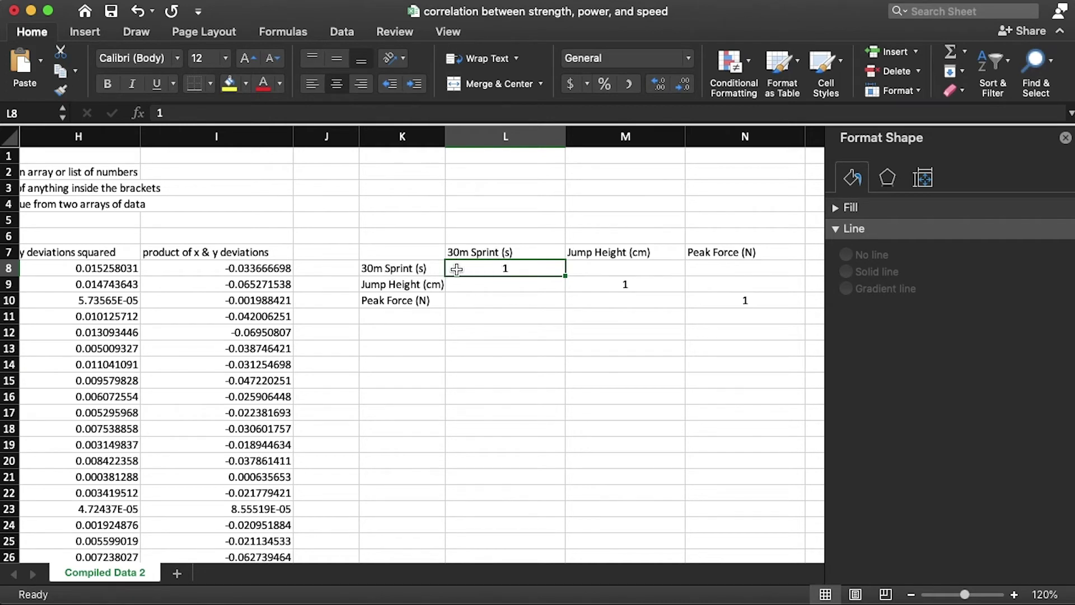
{"action": "left_click", "coordinate": [428, 288]}
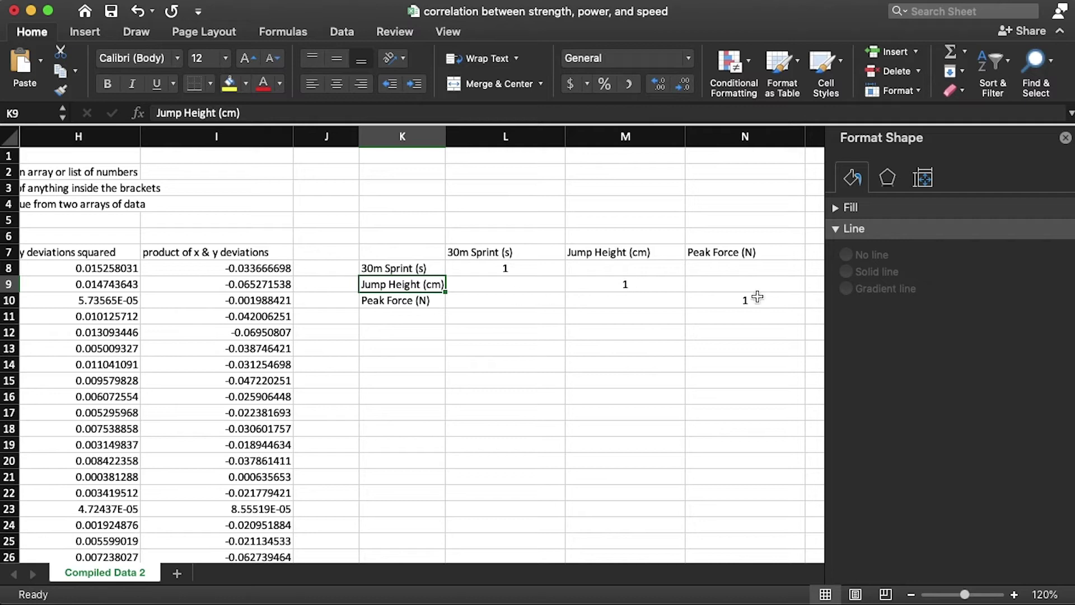
{"action": "left_click", "coordinate": [510, 285]}
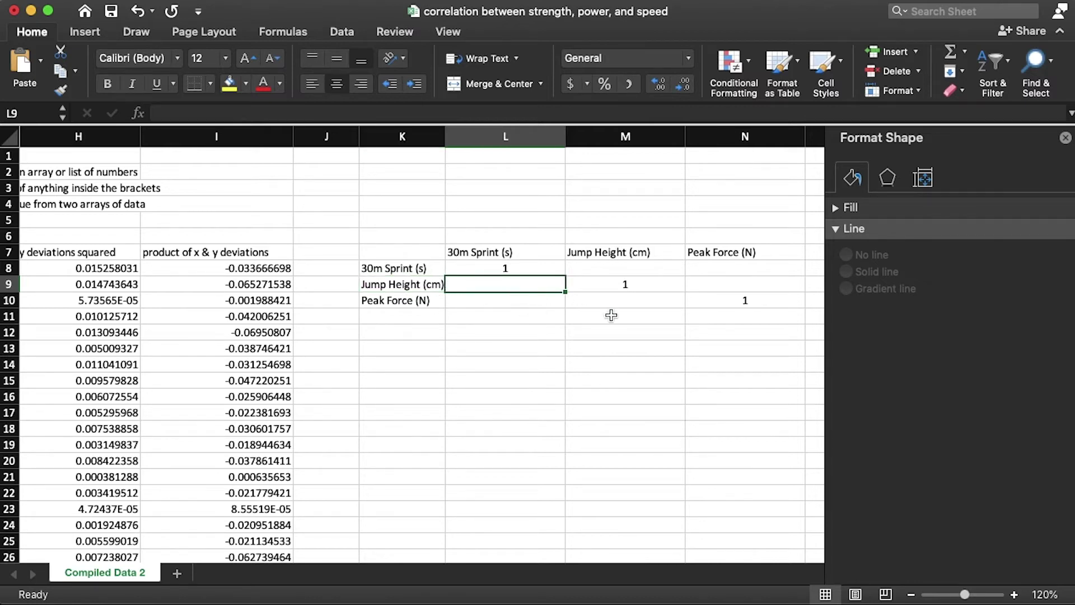
{"action": "scroll", "coordinate": [511, 309], "scroll_direction": "left", "scroll_amount": 1}
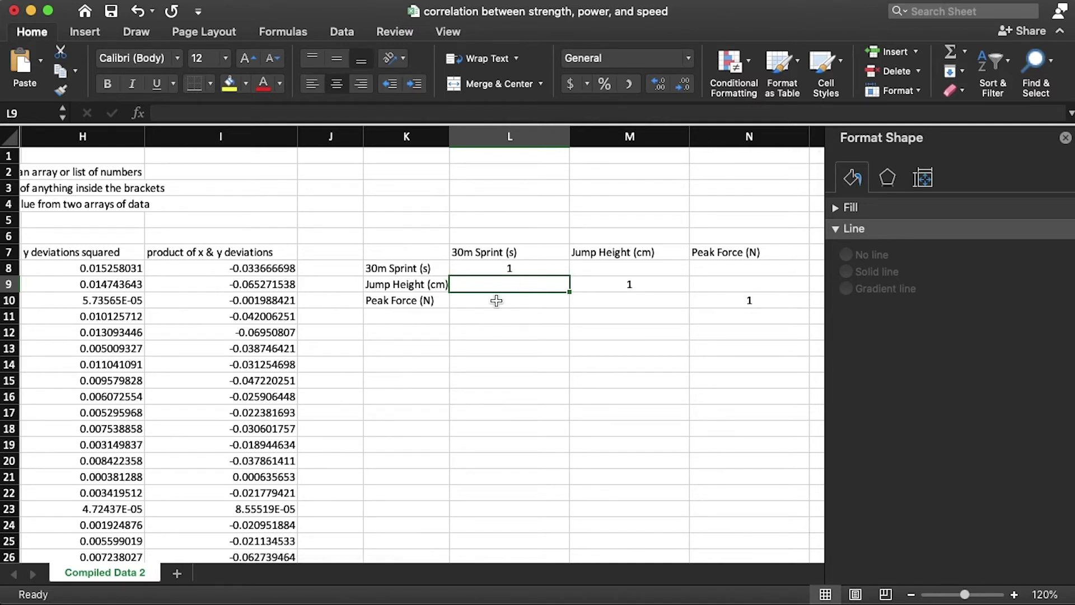
{"action": "type", "text": "=correl"}
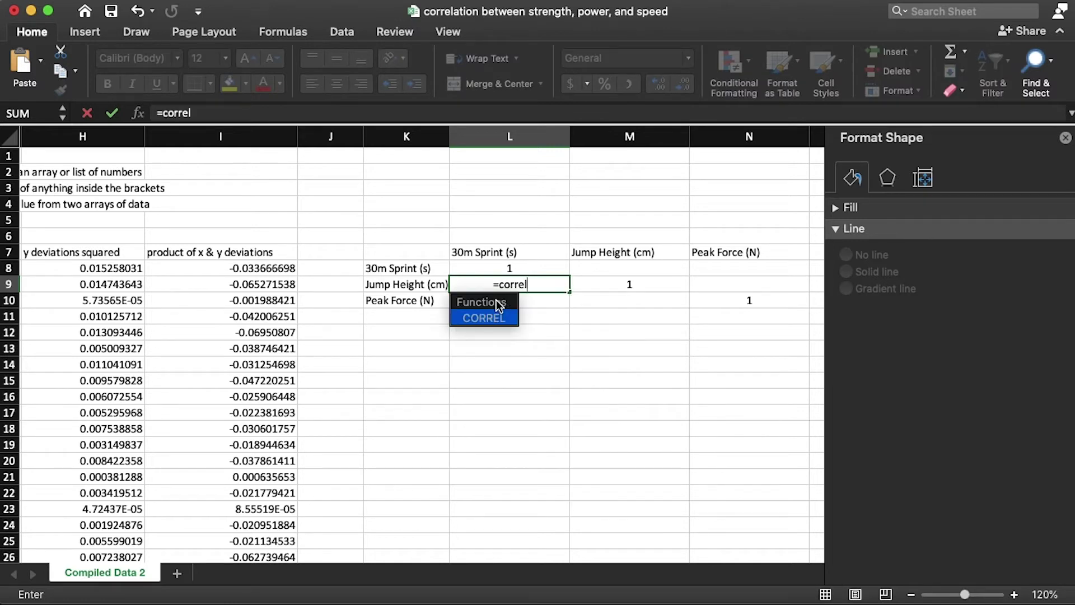
{"action": "type", "text": "("}
{"action": "scroll", "coordinate": [411, 366], "scroll_direction": "left", "scroll_amount": 15}
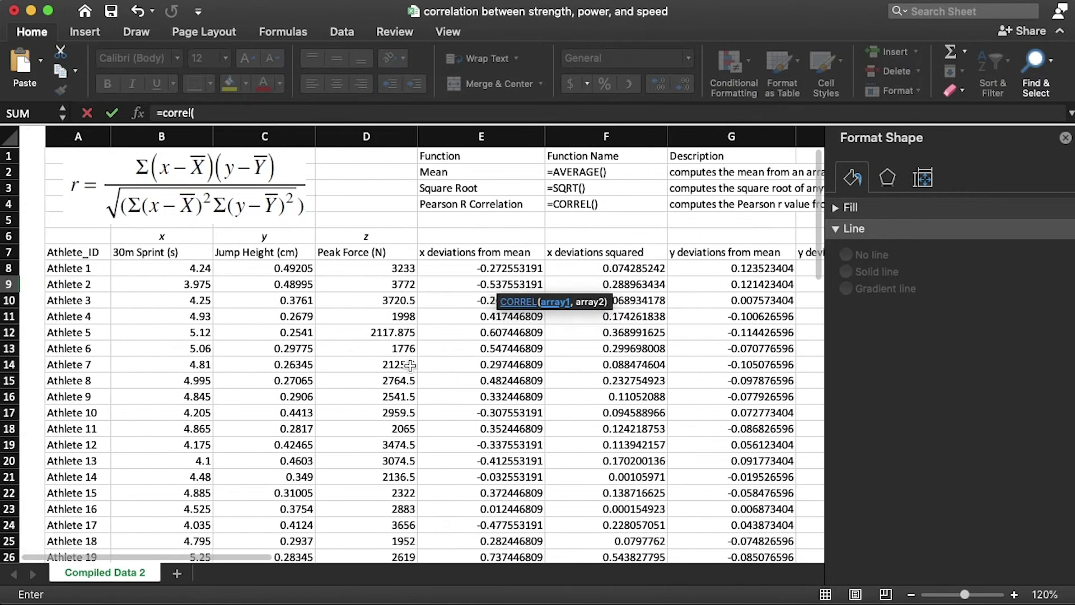
{"action": "left_click", "coordinate": [167, 265]}
{"action": "key", "text": "shift+super+Down"}
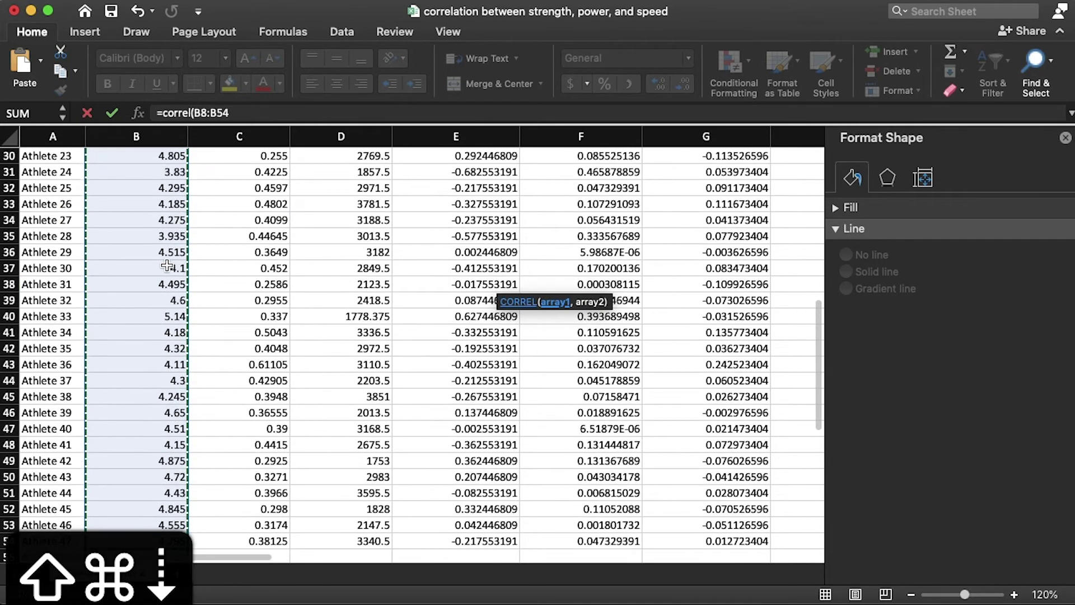
{"action": "type", "text": ","}
{"action": "scroll", "coordinate": [252, 270], "scroll_direction": "up", "scroll_amount": 10}
{"action": "left_click", "coordinate": [252, 270]}
{"action": "key", "text": "shift+super+Down"}
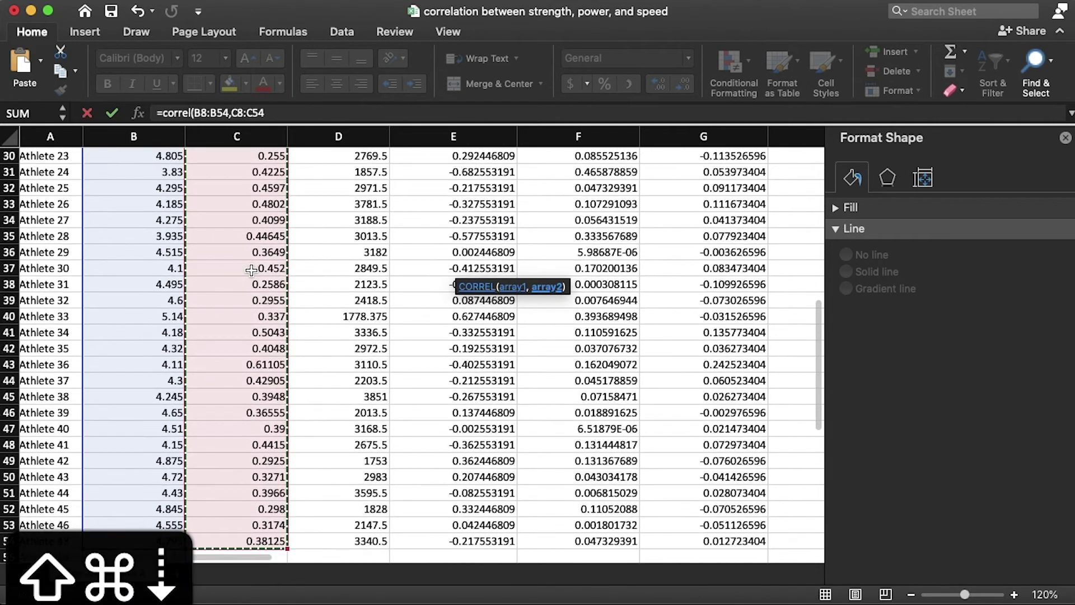
{"action": "key", "text": "Return"}
{"action": "scroll", "coordinate": [727, 344], "scroll_direction": "right", "scroll_amount": 3}
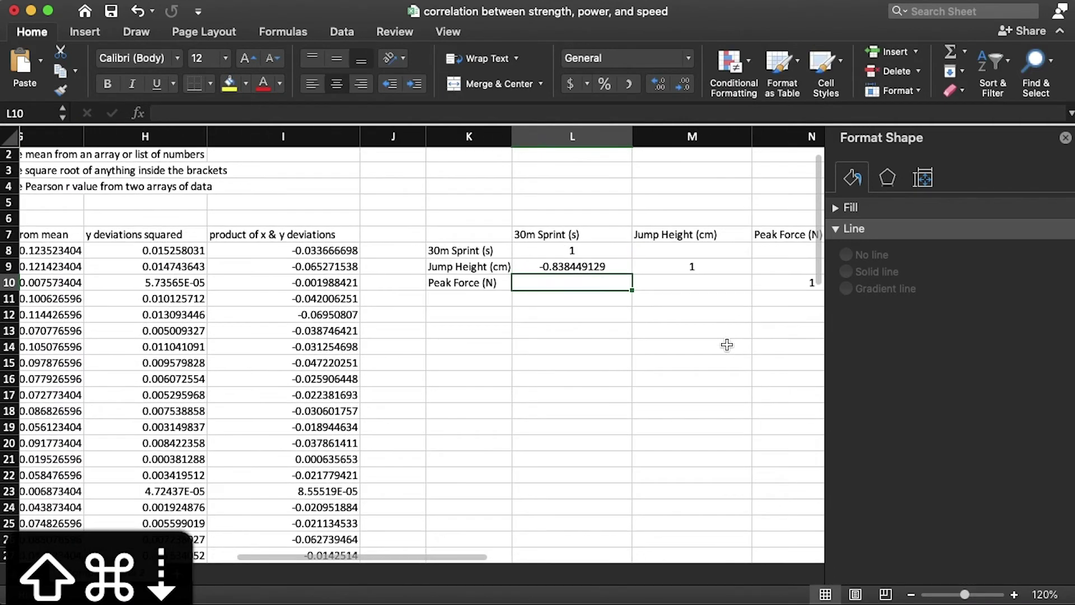
{"action": "left_click", "coordinate": [598, 267]}
{"action": "scroll", "coordinate": [567, 320], "scroll_direction": "right", "scroll_amount": 2}
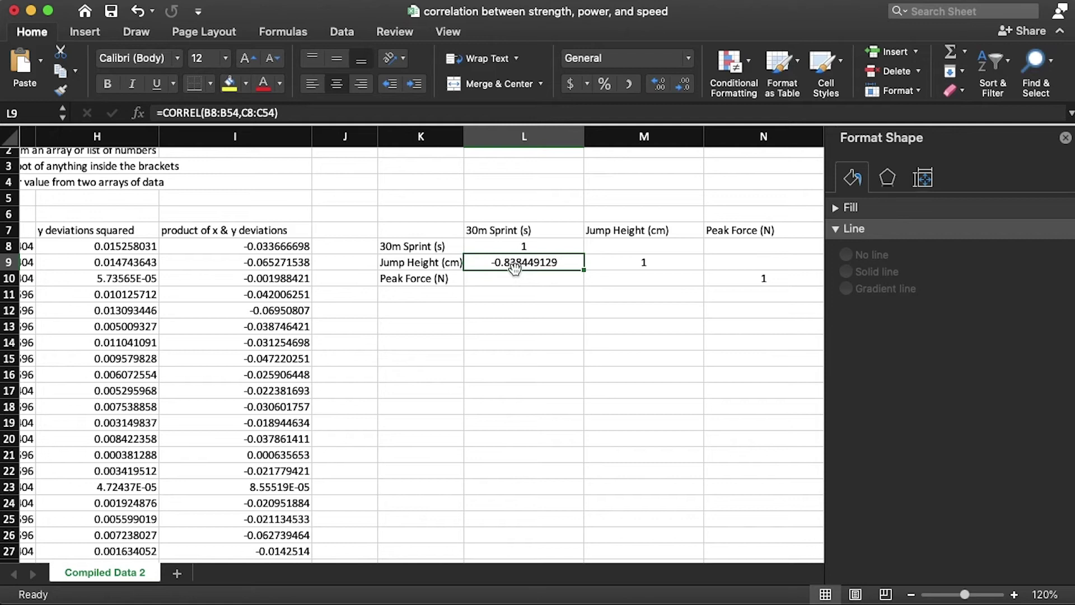
Step: Correlate peak force with 30m sprint in matrix cell L10 using =CORREL(D8:D54,B8:B54)
{"action": "left_click", "coordinate": [529, 282]}
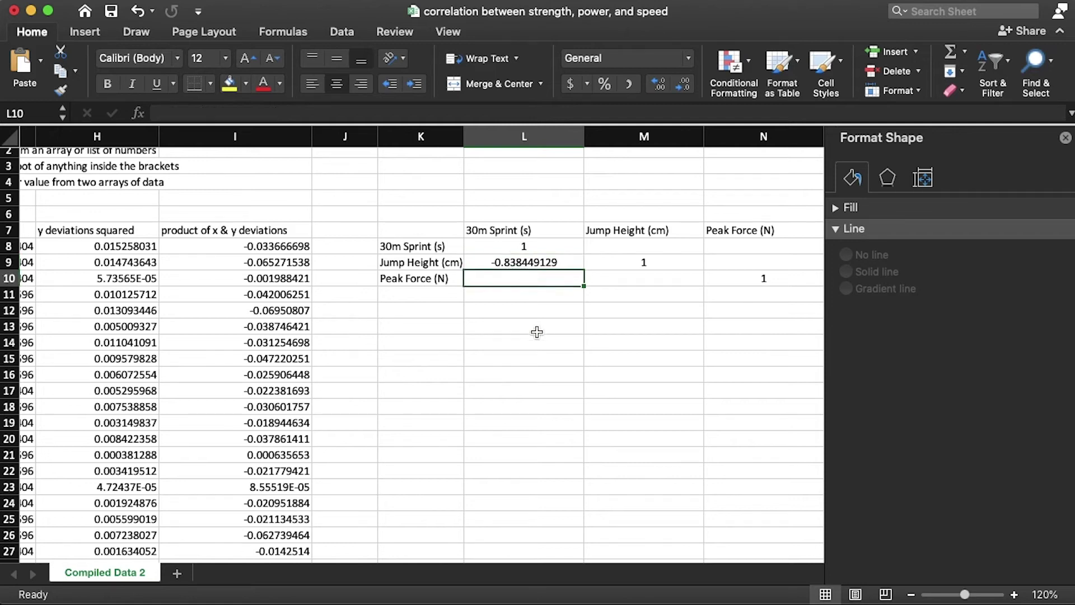
{"action": "type", "text": "="}
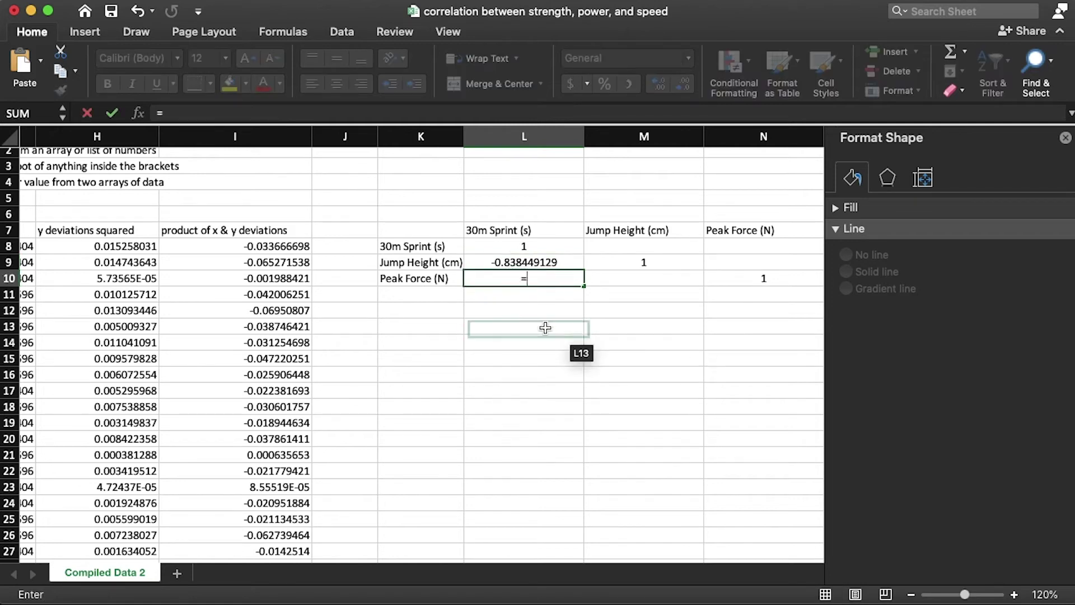
{"action": "type", "text": "correl"}
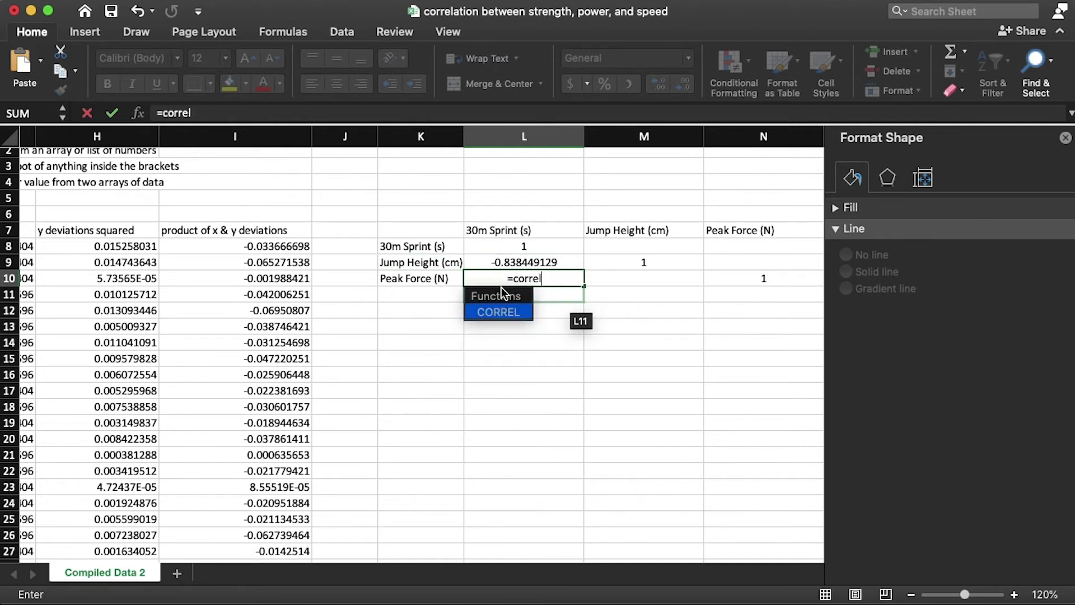
{"action": "type", "text": "("}
{"action": "scroll", "coordinate": [447, 401], "scroll_direction": "left", "scroll_amount": 10}
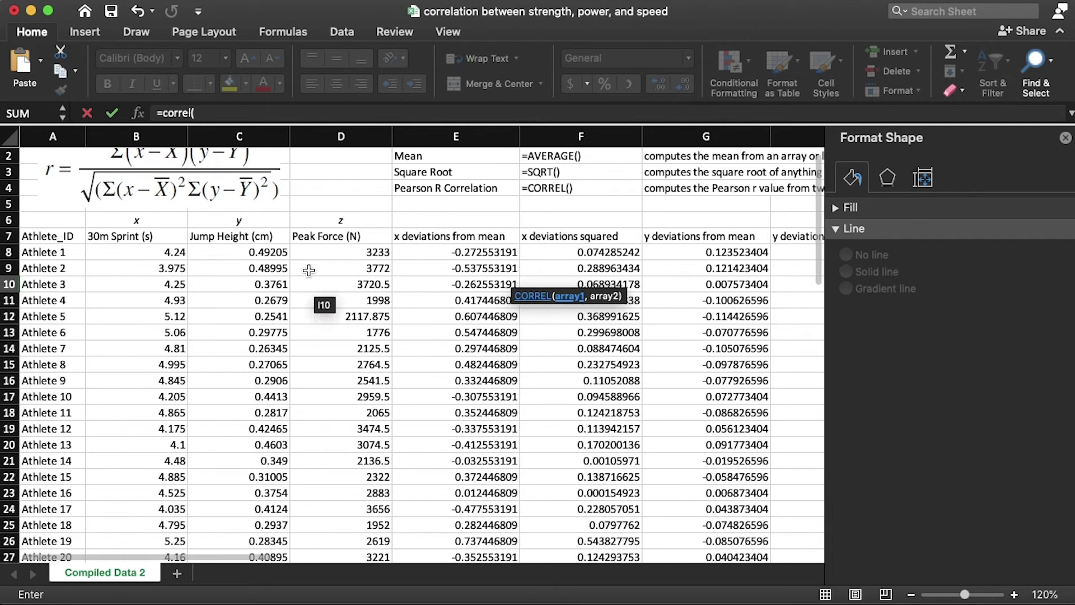
{"action": "left_click", "coordinate": [331, 250]}
{"action": "key", "text": "shift+super+Down"}
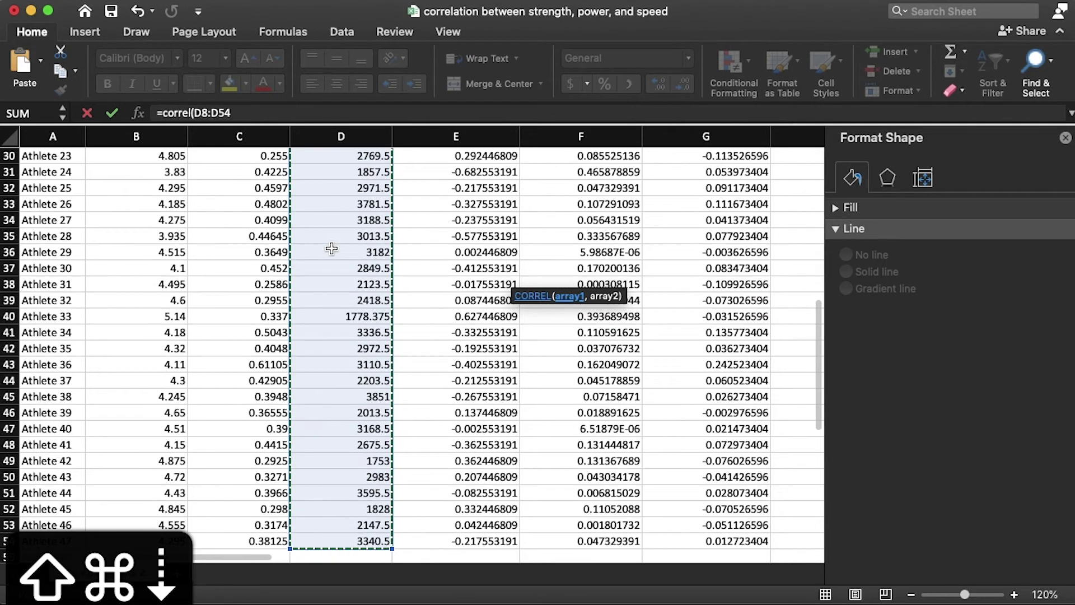
{"action": "type", "text": ","}
{"action": "scroll", "coordinate": [492, 346], "scroll_direction": "up", "scroll_amount": 15}
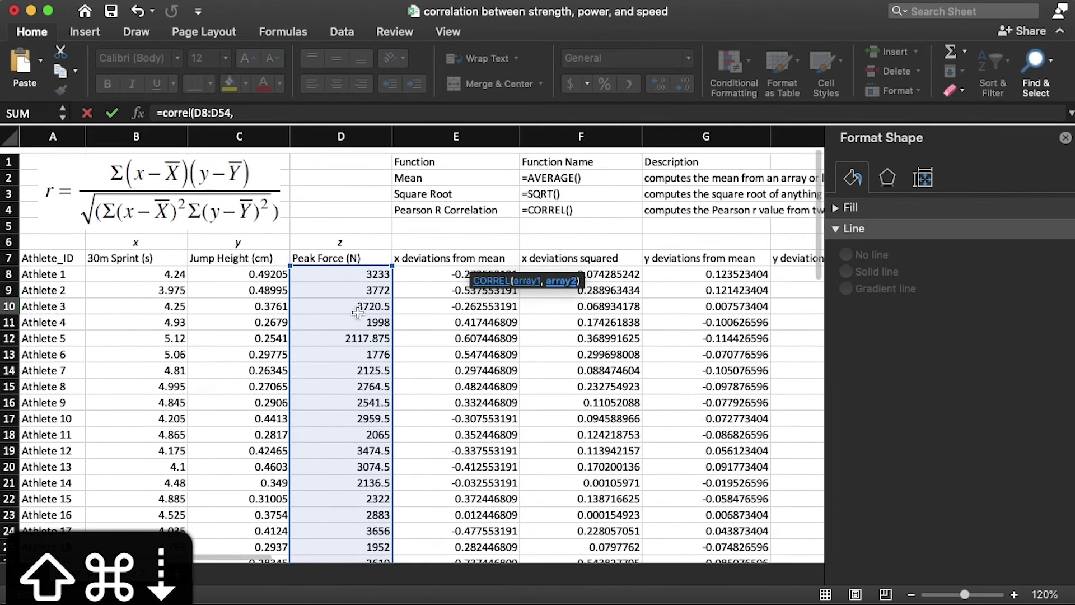
{"action": "left_click", "coordinate": [150, 268]}
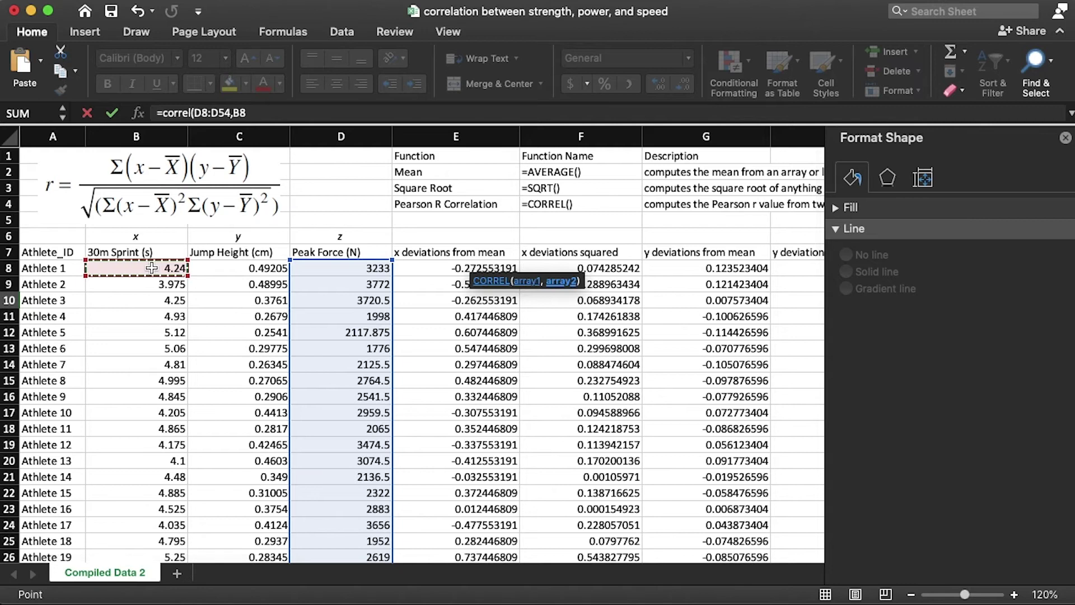
{"action": "key", "text": "shift+super+Down"}
{"action": "key", "text": "Return"}
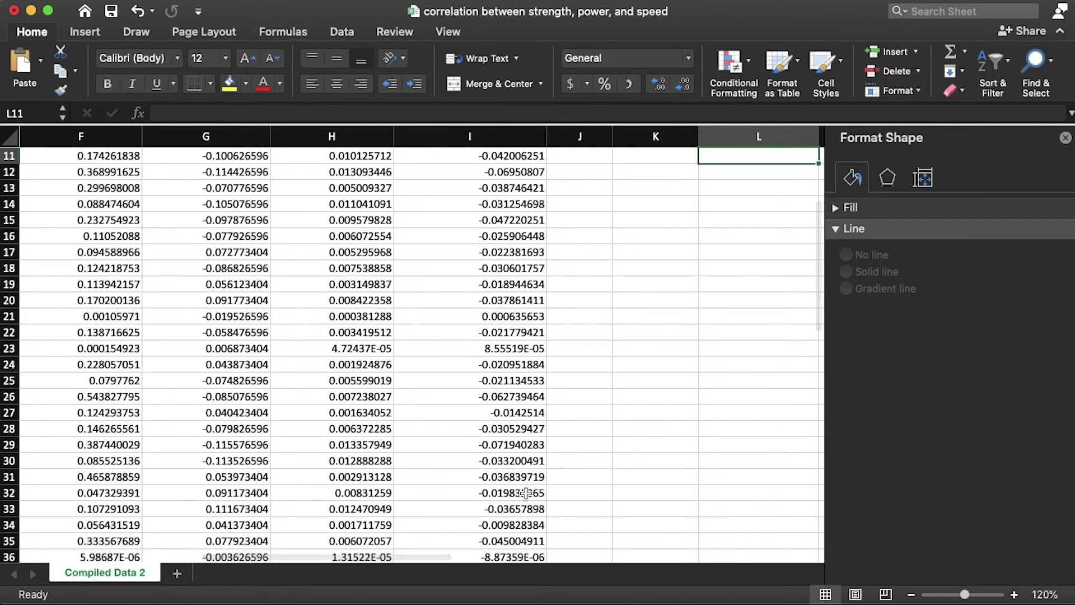
{"action": "scroll", "coordinate": [525, 493], "scroll_direction": "up", "scroll_amount": 5}
{"action": "scroll", "coordinate": [525, 493], "scroll_direction": "right", "scroll_amount": 2}
{"action": "scroll", "coordinate": [532, 491], "scroll_direction": "up", "scroll_amount": 1}
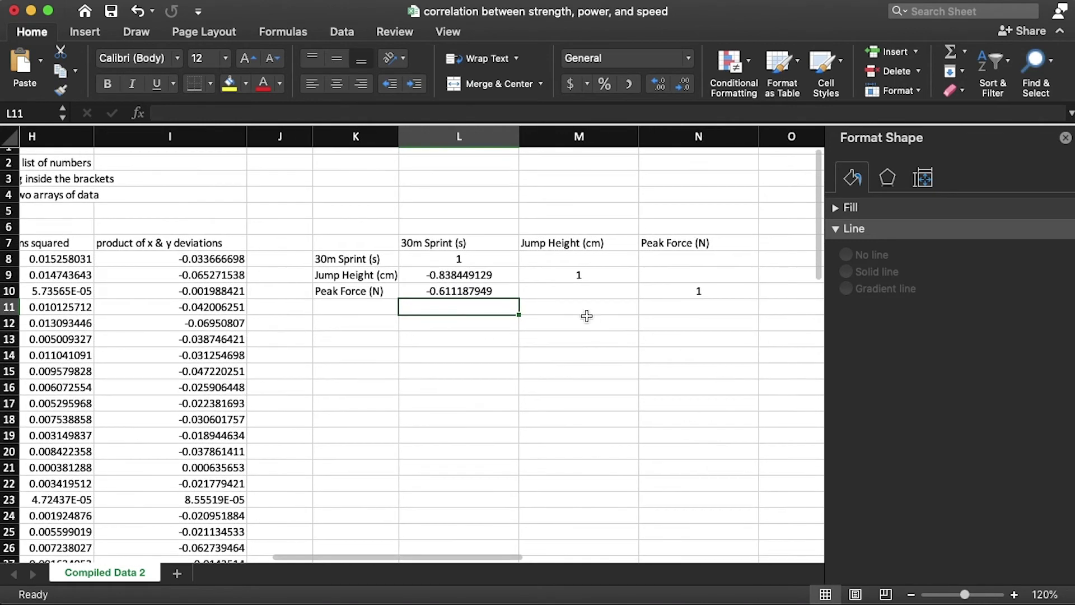
{"action": "left_click_drag", "start_coordinate": [450, 277], "coordinate": [456, 293]}
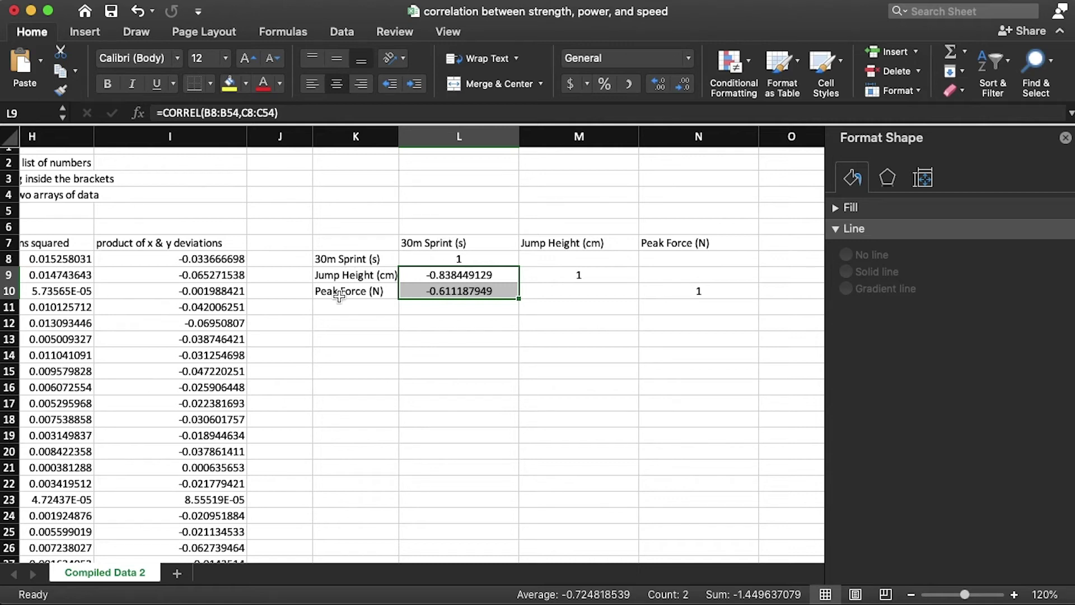
Step: Correlate jump height with peak force in matrix cell M10 using =CORREL(C8:C54,D8:D54)
{"action": "left_click", "coordinate": [563, 298]}
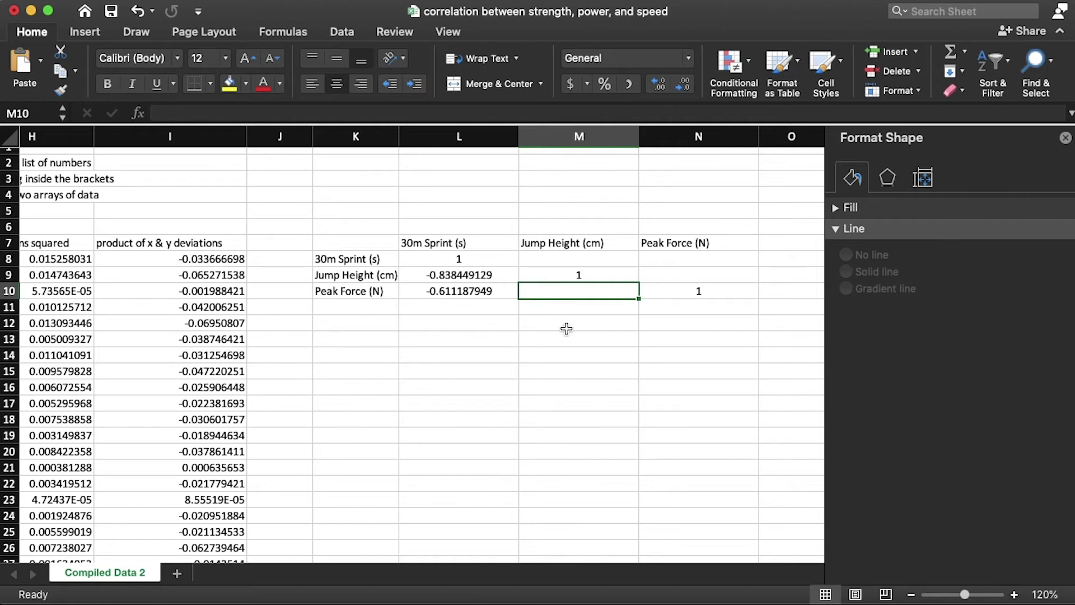
{"action": "type", "text": "=correl"}
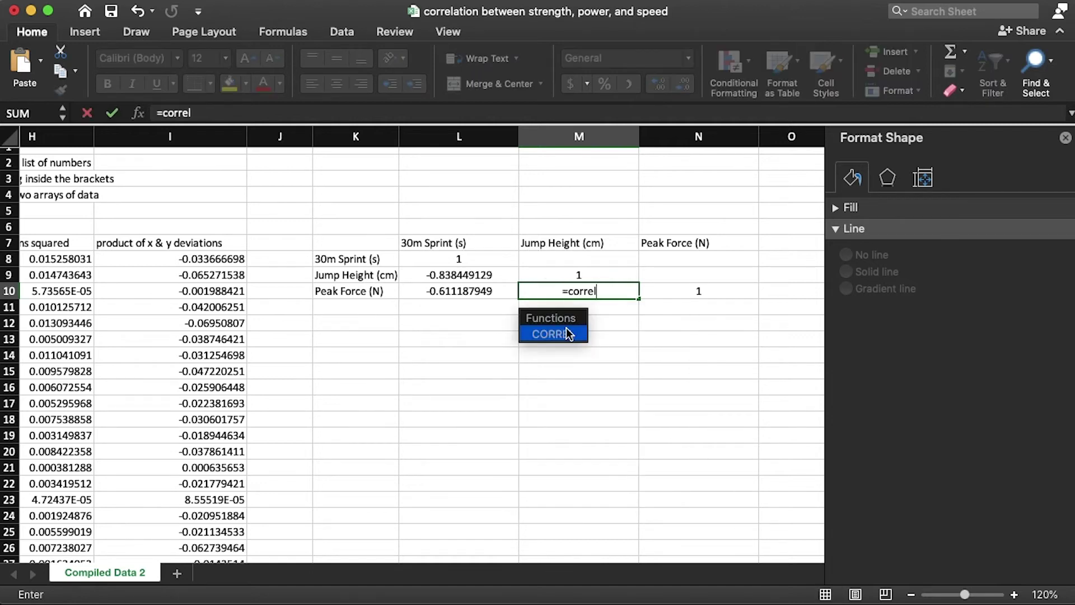
{"action": "type", "text": "("}
{"action": "scroll", "coordinate": [447, 341], "scroll_direction": "left", "scroll_amount": 10}
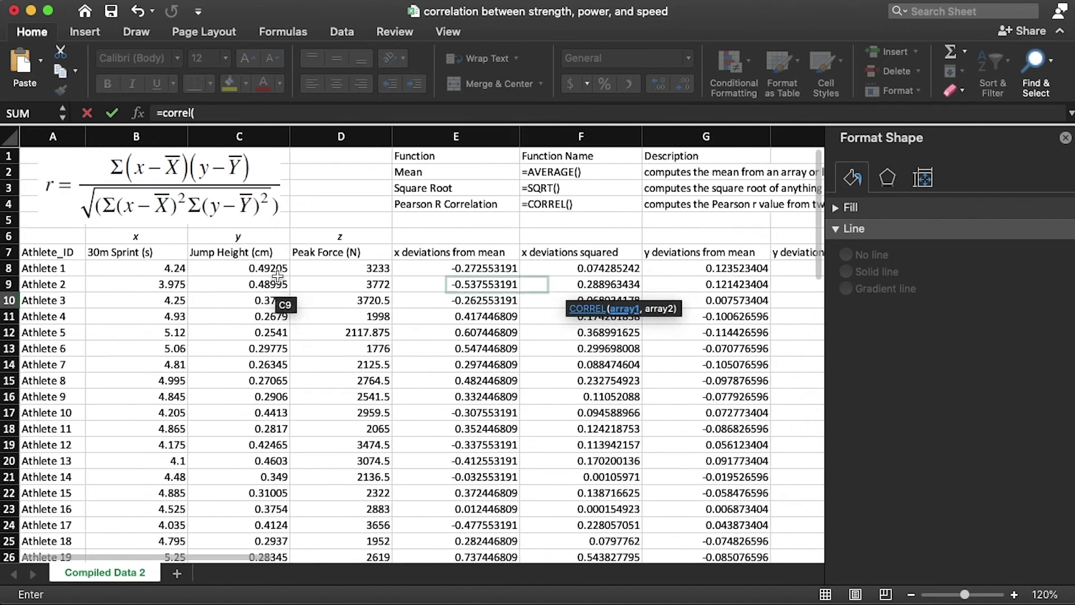
{"action": "left_click", "coordinate": [271, 269]}
{"action": "key", "text": "shift+super+Down"}
{"action": "type", "text": ","}
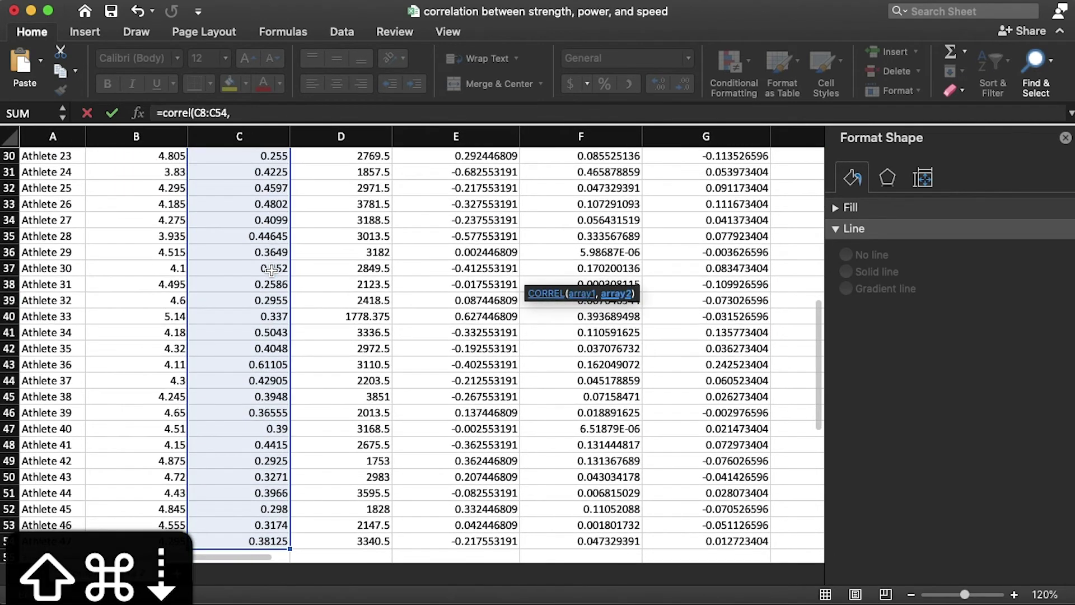
{"action": "scroll", "coordinate": [272, 268], "scroll_direction": "up", "scroll_amount": 10}
{"action": "left_click", "coordinate": [320, 191]}
{"action": "key", "text": "shift+super+Down"}
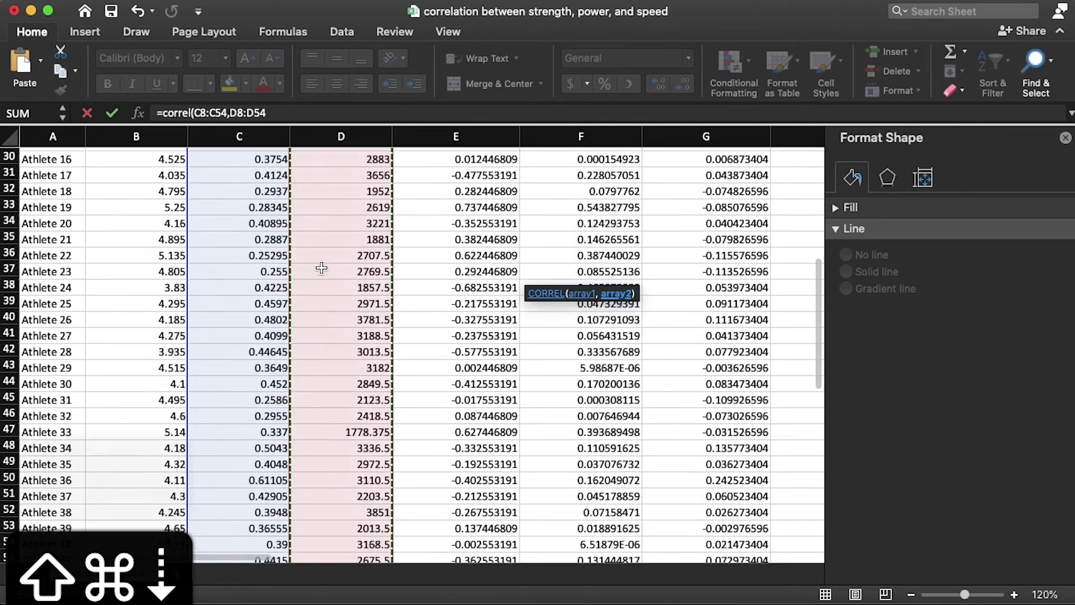
{"action": "key", "text": "Return"}
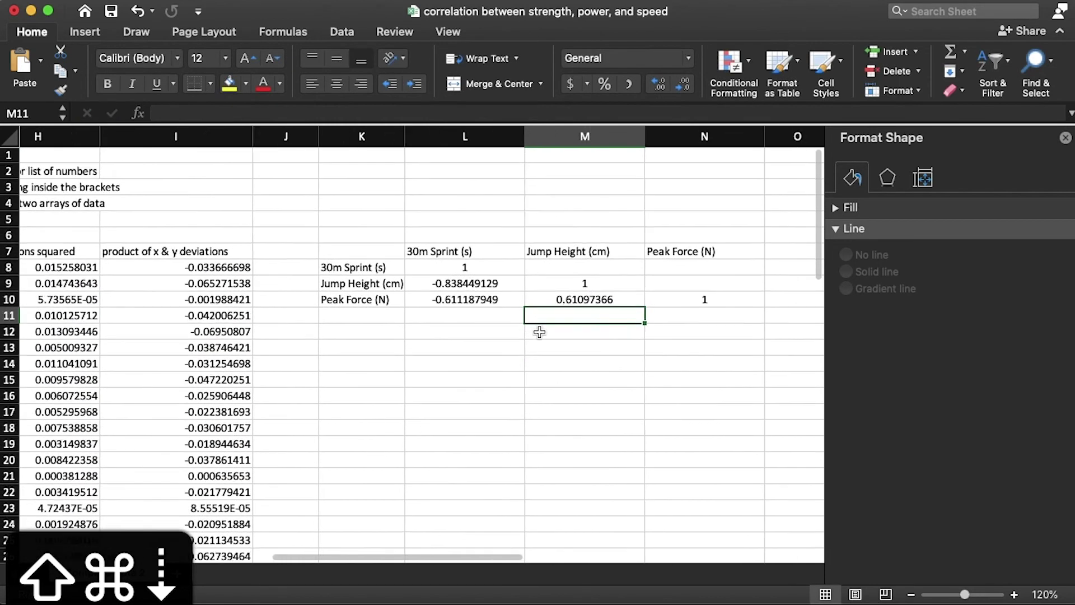
{"action": "scroll", "coordinate": [539, 332], "scroll_direction": "right", "scroll_amount": 2}
{"action": "left_click", "coordinate": [540, 286]}
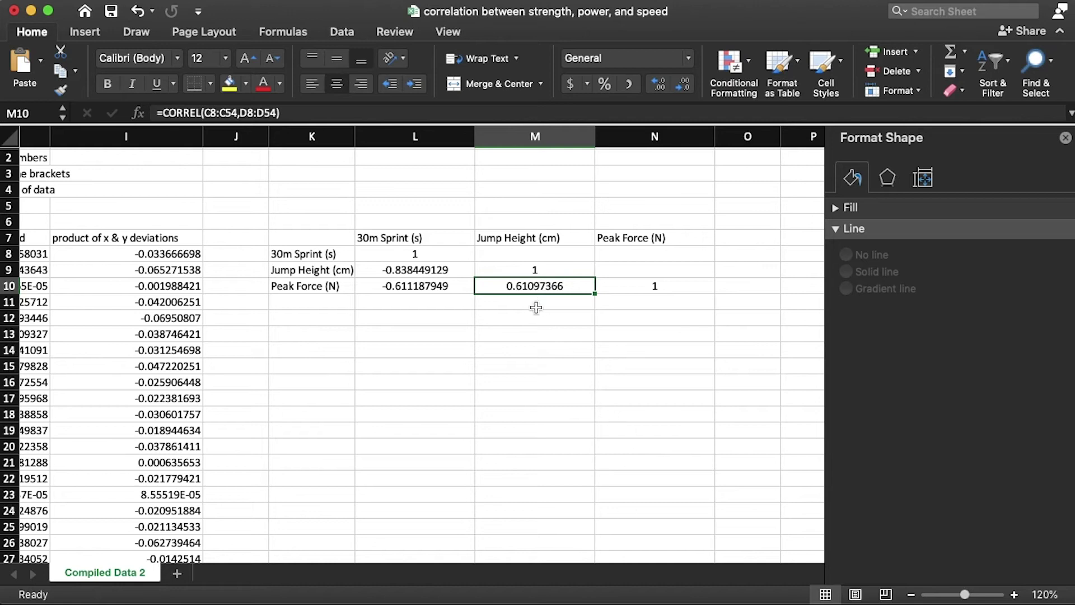
{"action": "left_click", "coordinate": [525, 339]}
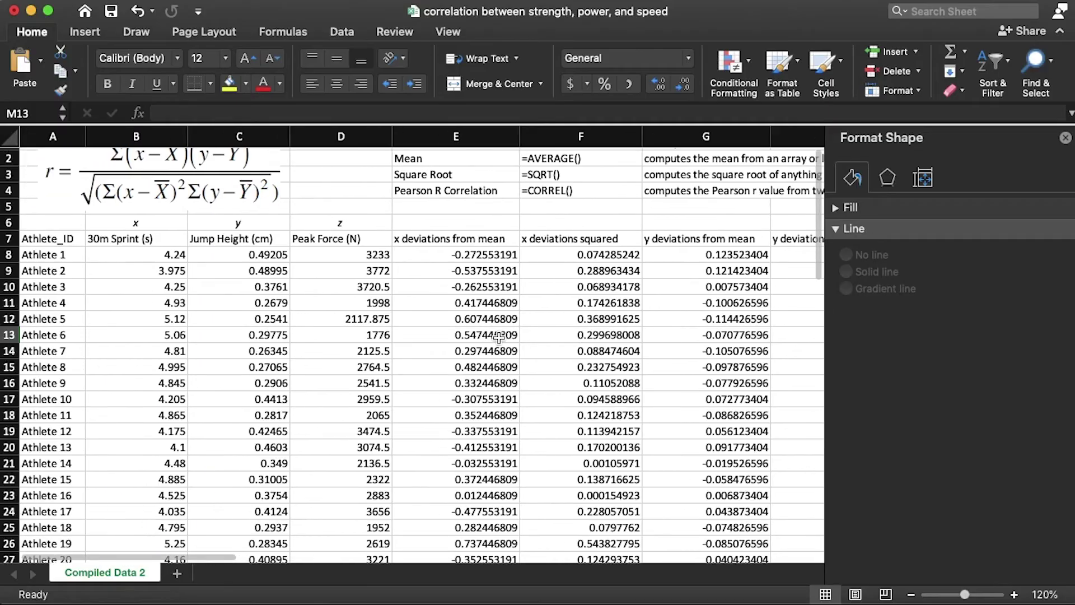
Step: Open the Correlation tool from the Data Analysis add-in
{"action": "scroll", "coordinate": [470, 330], "scroll_direction": "up", "scroll_amount": 1}
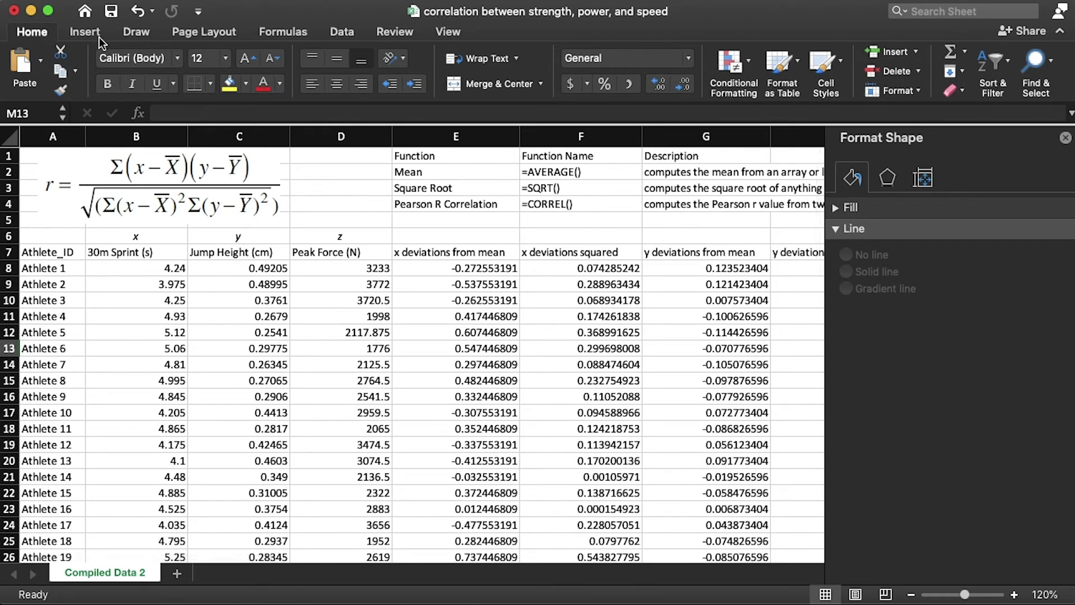
{"action": "left_click", "coordinate": [354, 33]}
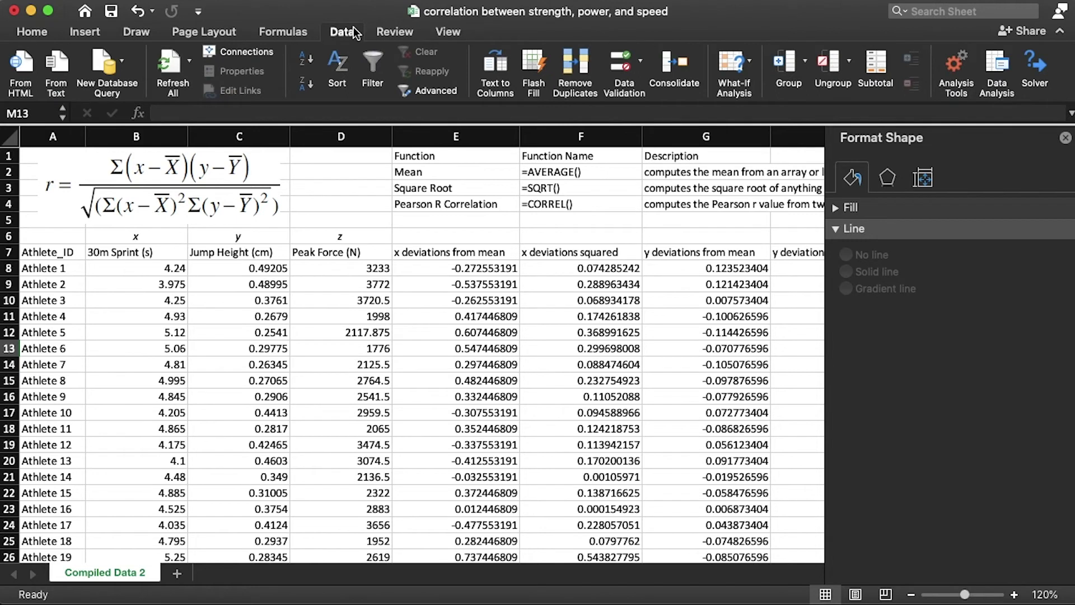
{"action": "left_click", "coordinate": [993, 72]}
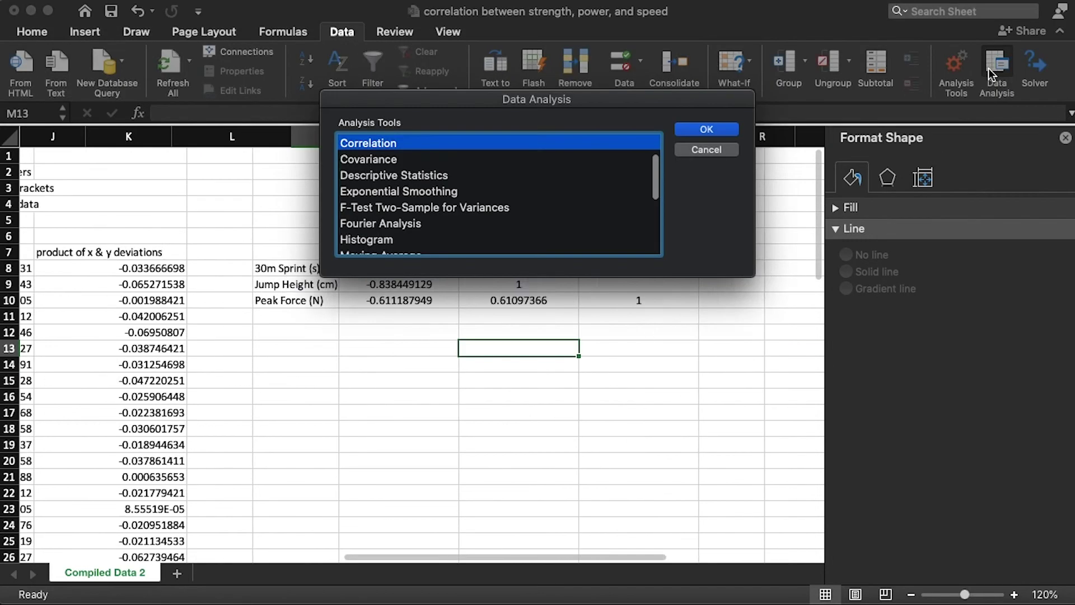
{"action": "double_click", "coordinate": [374, 146]}
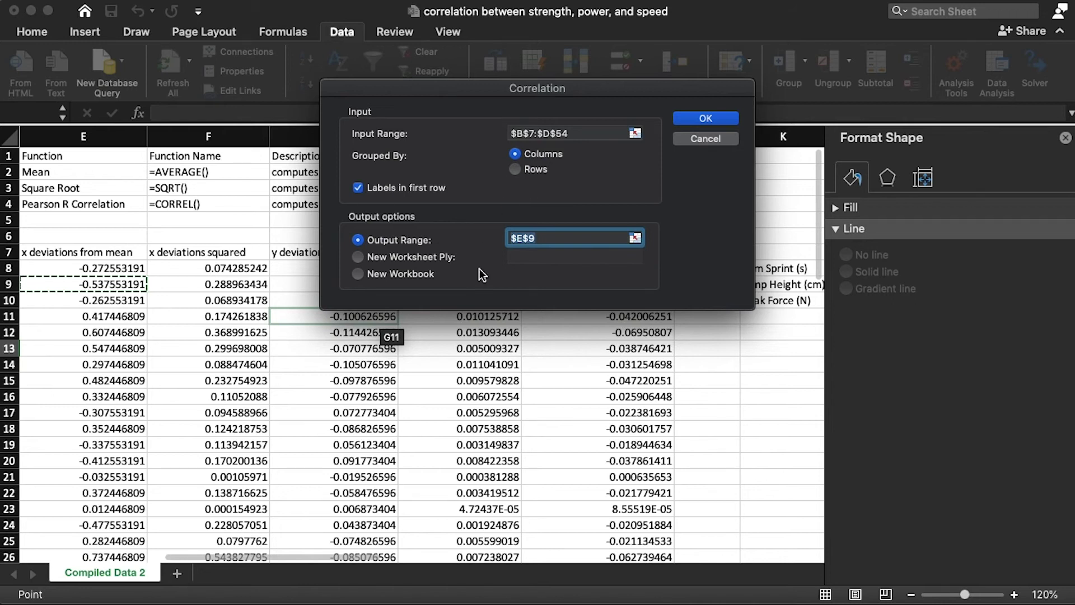
Step: Clear the prefilled input range and output range in the Correlation settings
{"action": "left_click", "coordinate": [567, 133]}
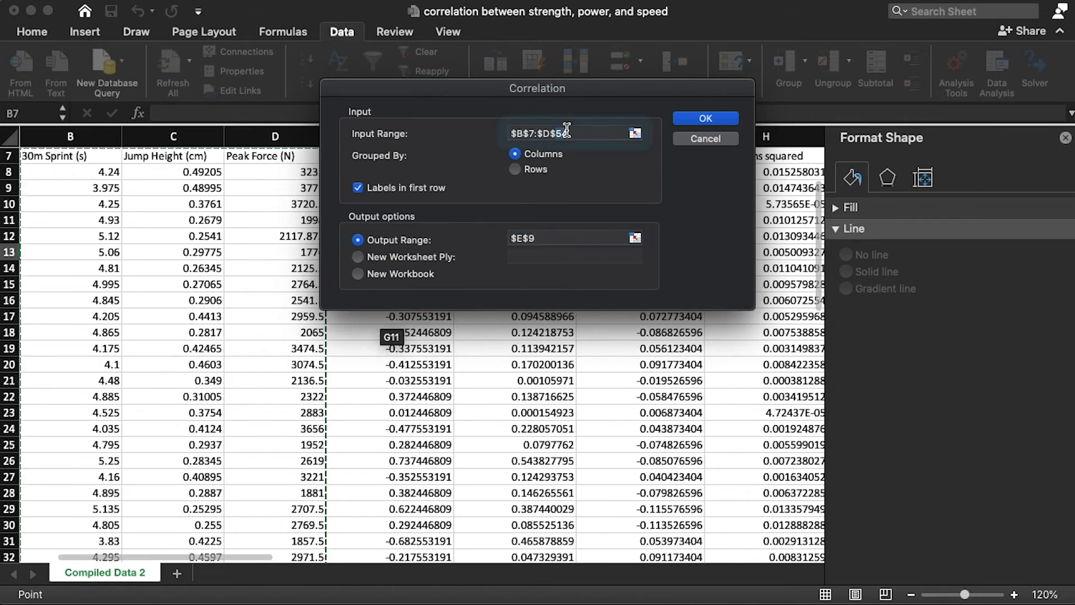
{"action": "triple_click", "coordinate": [567, 130]}
{"action": "key", "text": "BackSpace"}
{"action": "triple_click", "coordinate": [562, 232]}
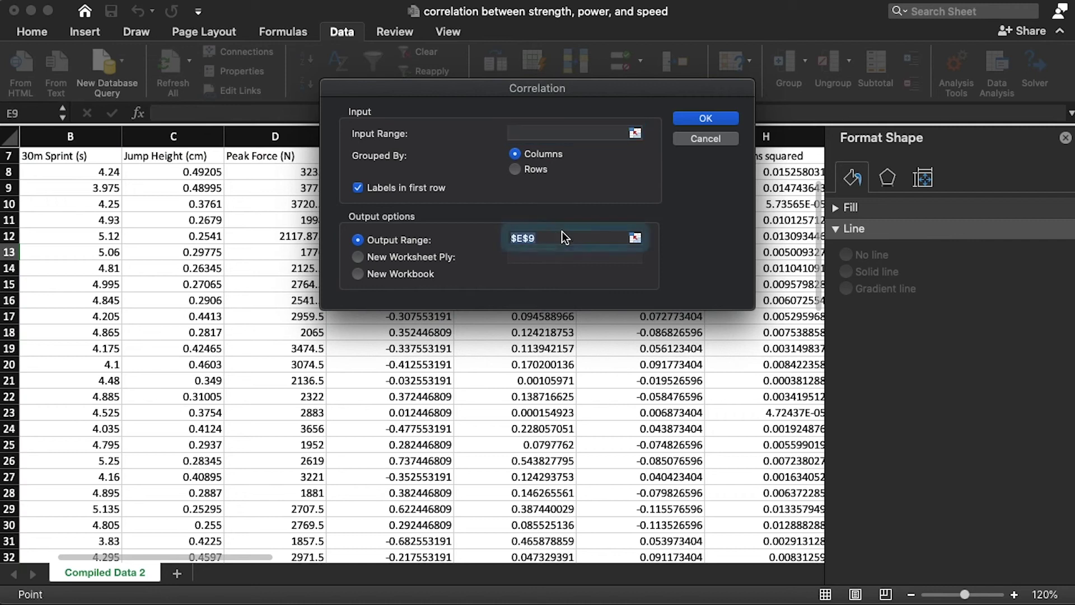
{"action": "key", "text": "BackSpace"}
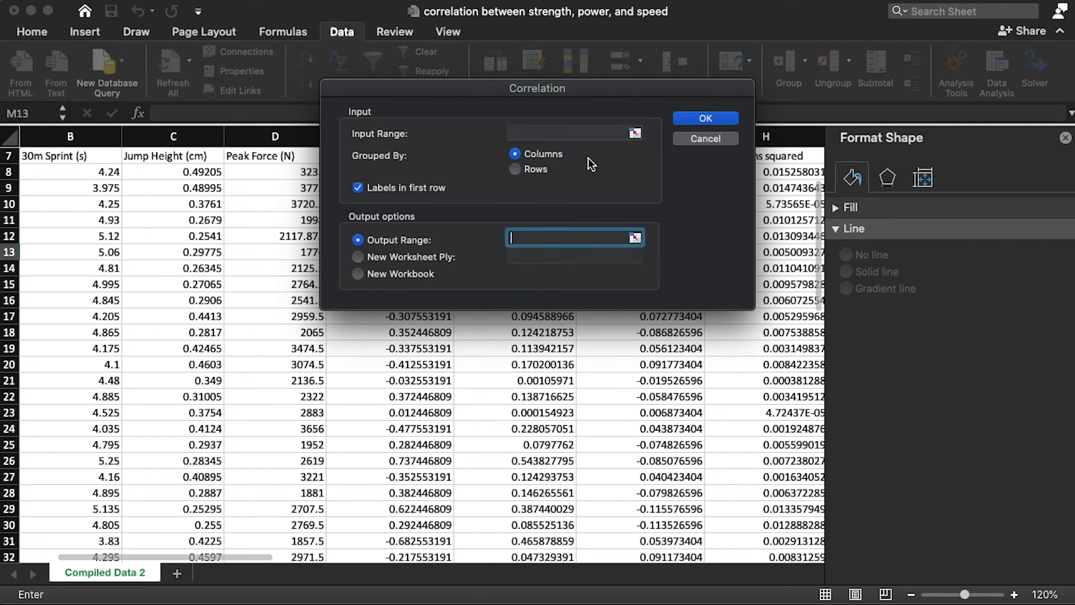
Step: Set the Correlation input range to $B$7:$D$54, covering sprint, jump height and peak force, with labels in the first row
{"action": "left_click", "coordinate": [635, 134]}
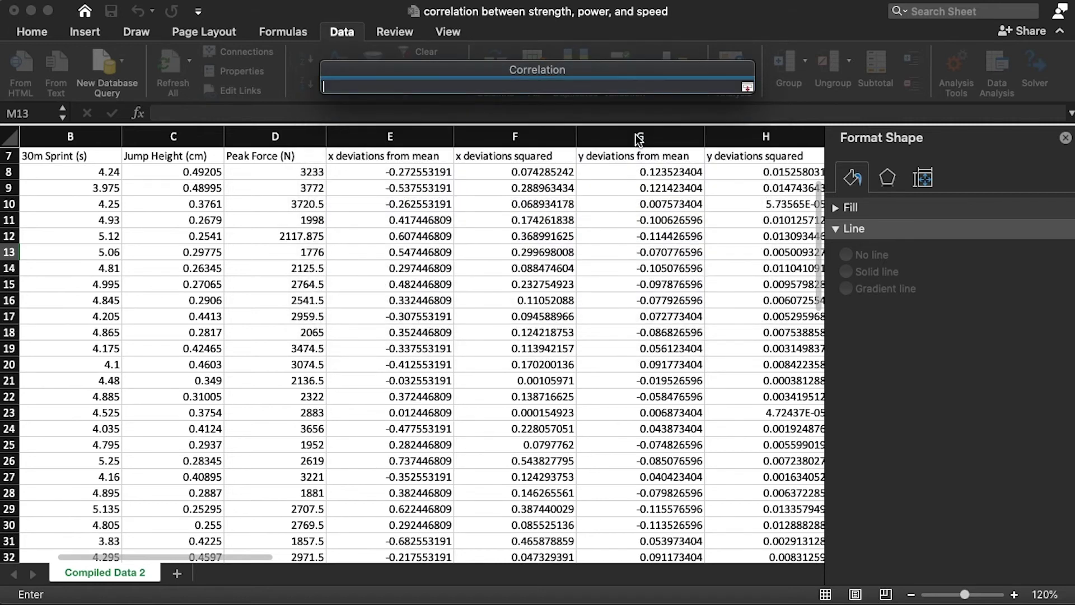
{"action": "scroll", "coordinate": [462, 310], "scroll_direction": "up", "scroll_amount": 2}
{"action": "scroll", "coordinate": [462, 310], "scroll_direction": "left", "scroll_amount": 2}
{"action": "left_click_drag", "start_coordinate": [132, 185], "coordinate": [359, 524]}
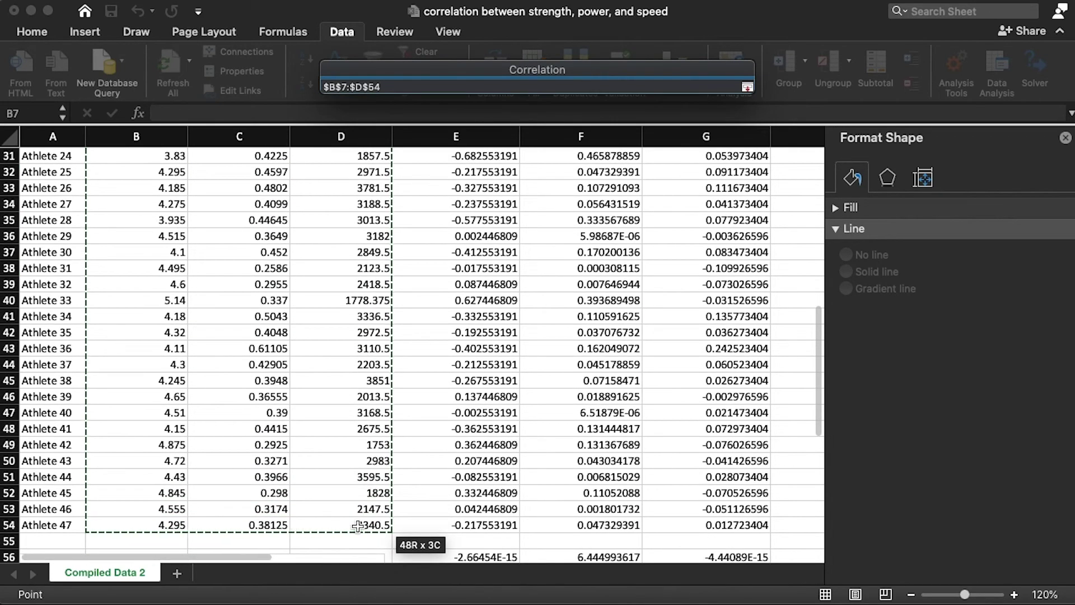
{"action": "left_click", "coordinate": [746, 85]}
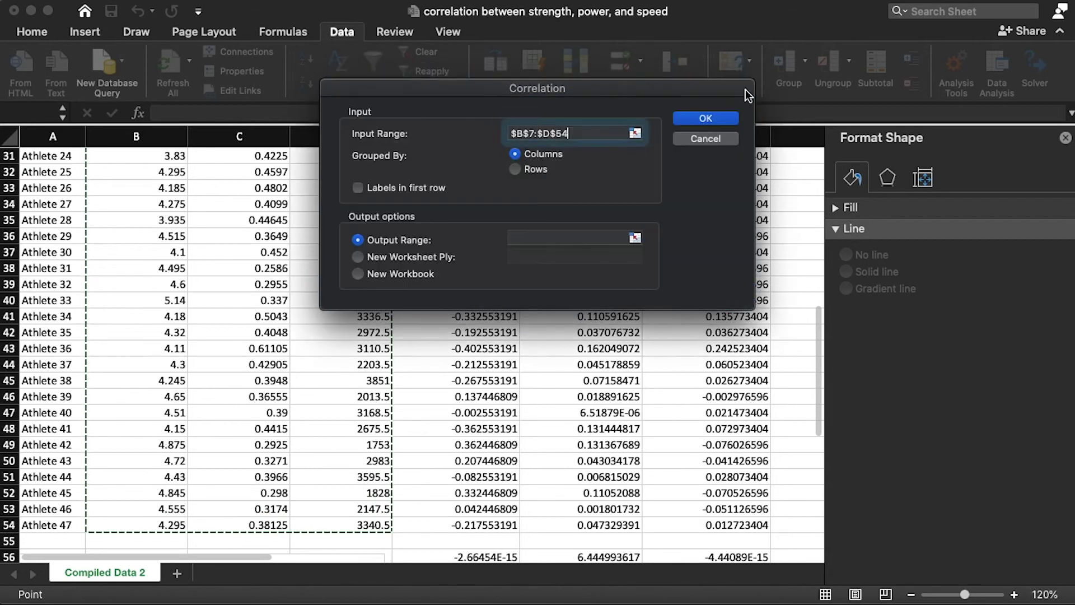
{"action": "left_click", "coordinate": [397, 189]}
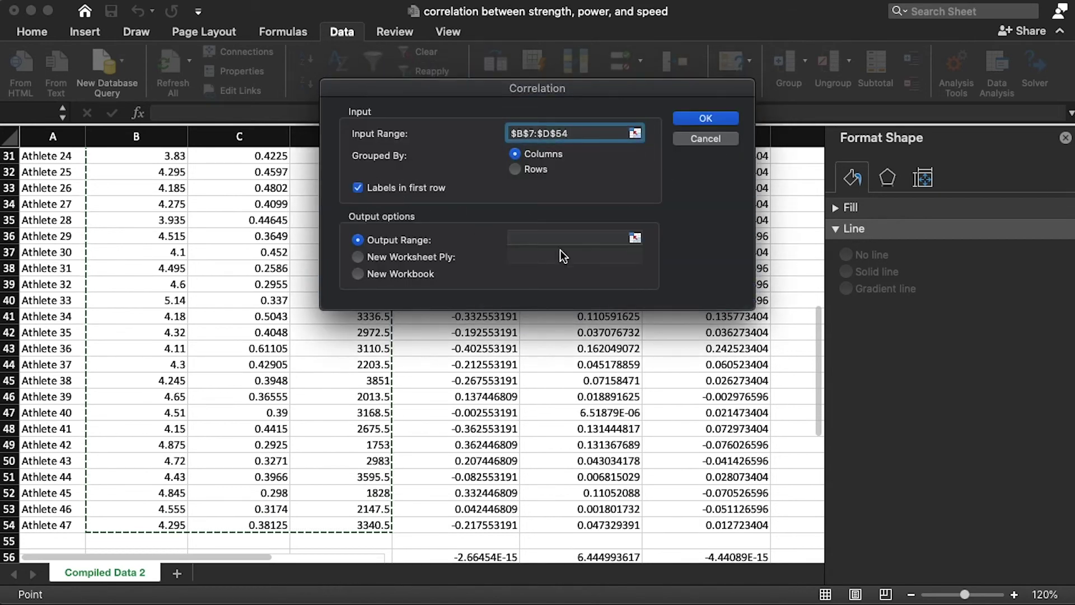
Step: Set the Correlation output range to $K$12 and generate the correlation matrix below the existing one
{"action": "left_click", "coordinate": [607, 238]}
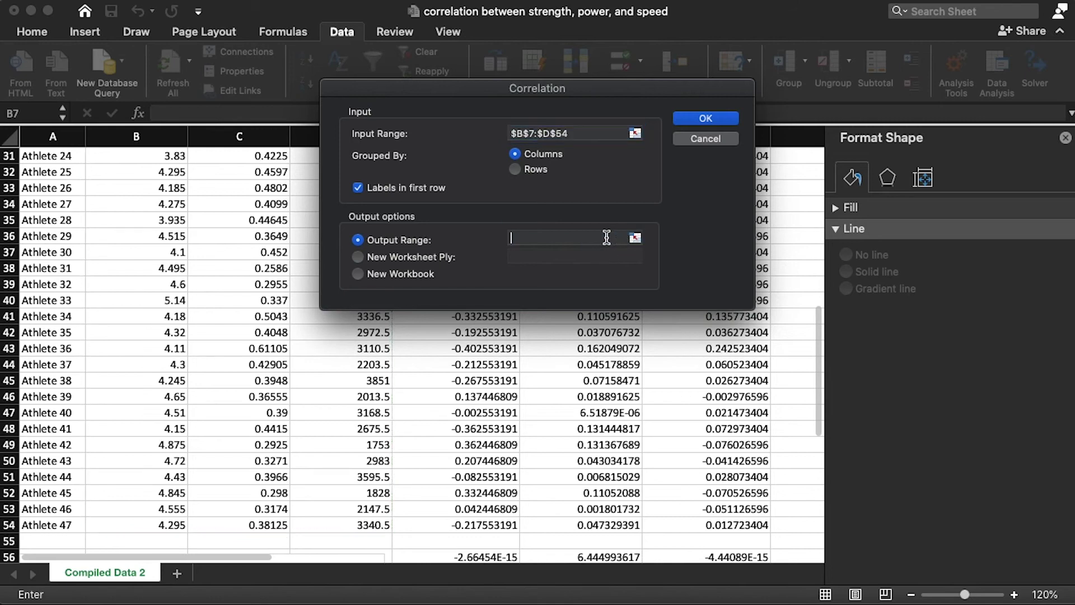
{"action": "left_click", "coordinate": [635, 239]}
{"action": "scroll", "coordinate": [647, 291], "scroll_direction": "right", "scroll_amount": 5}
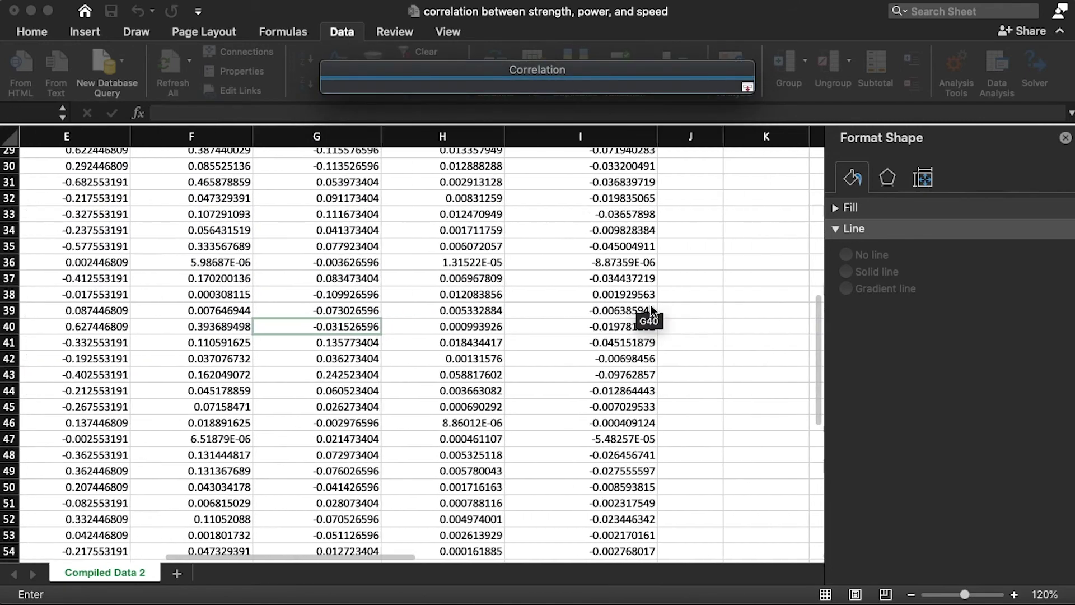
{"action": "scroll", "coordinate": [651, 310], "scroll_direction": "up", "scroll_amount": 10}
{"action": "scroll", "coordinate": [650, 305], "scroll_direction": "right", "scroll_amount": 8}
{"action": "scroll", "coordinate": [651, 304], "scroll_direction": "up", "scroll_amount": 2}
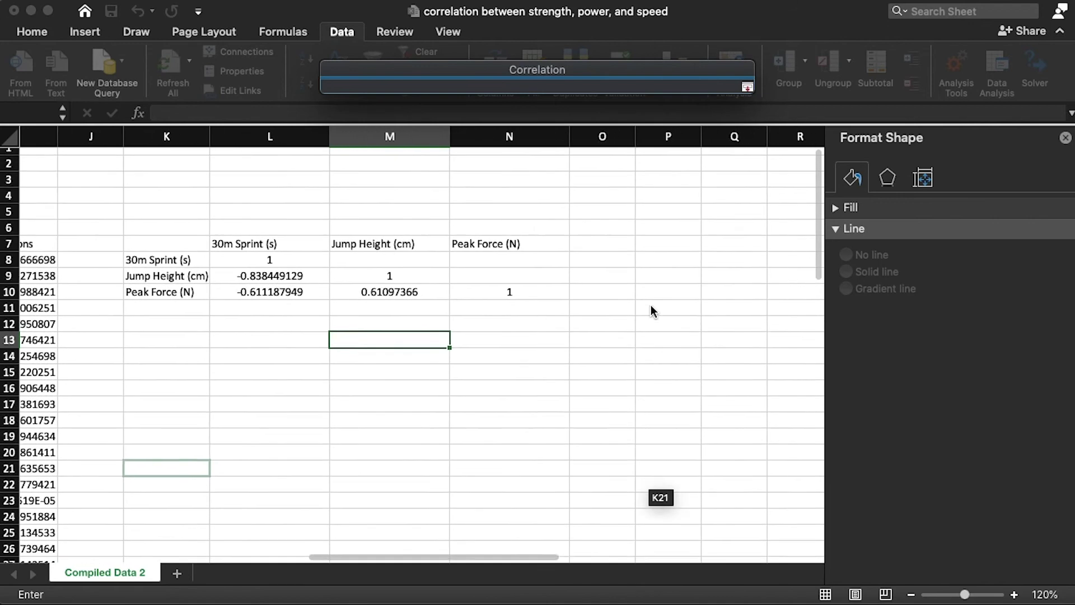
{"action": "scroll", "coordinate": [252, 369], "scroll_direction": "left", "scroll_amount": 2}
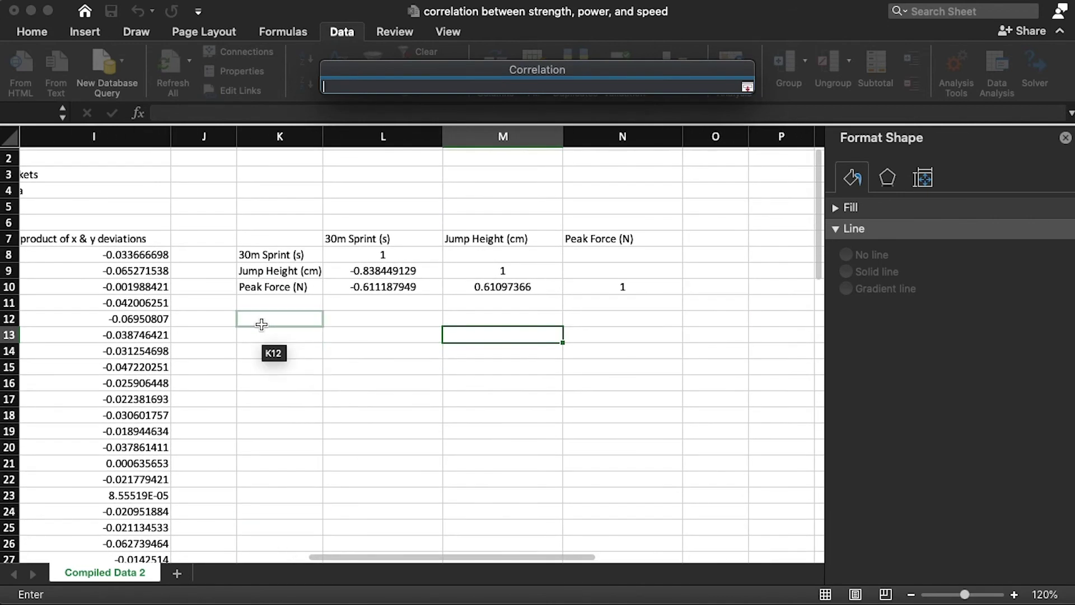
{"action": "left_click", "coordinate": [261, 324]}
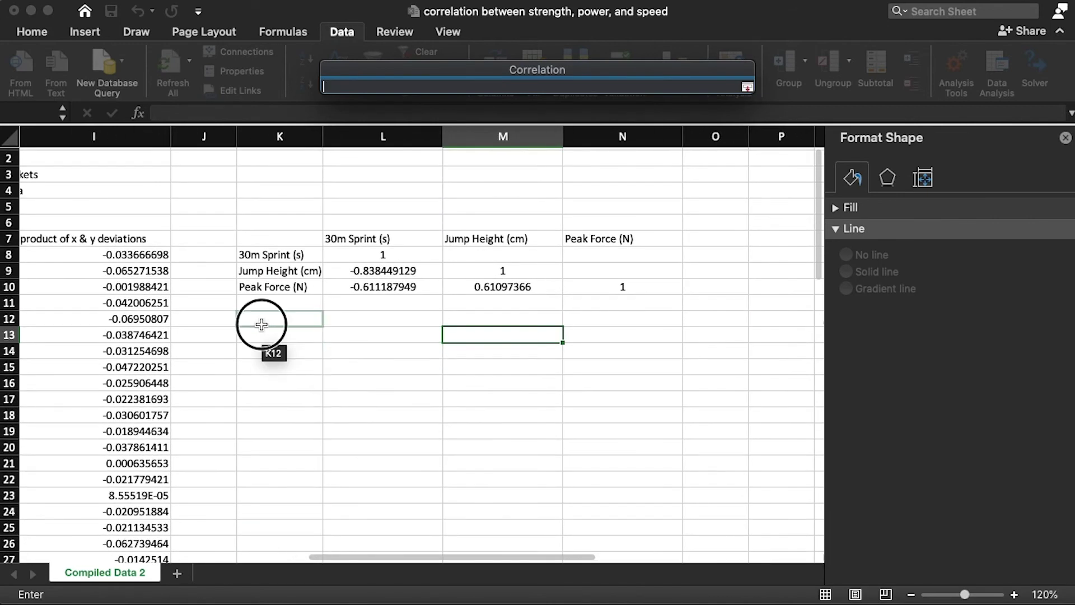
{"action": "left_click", "coordinate": [748, 86]}
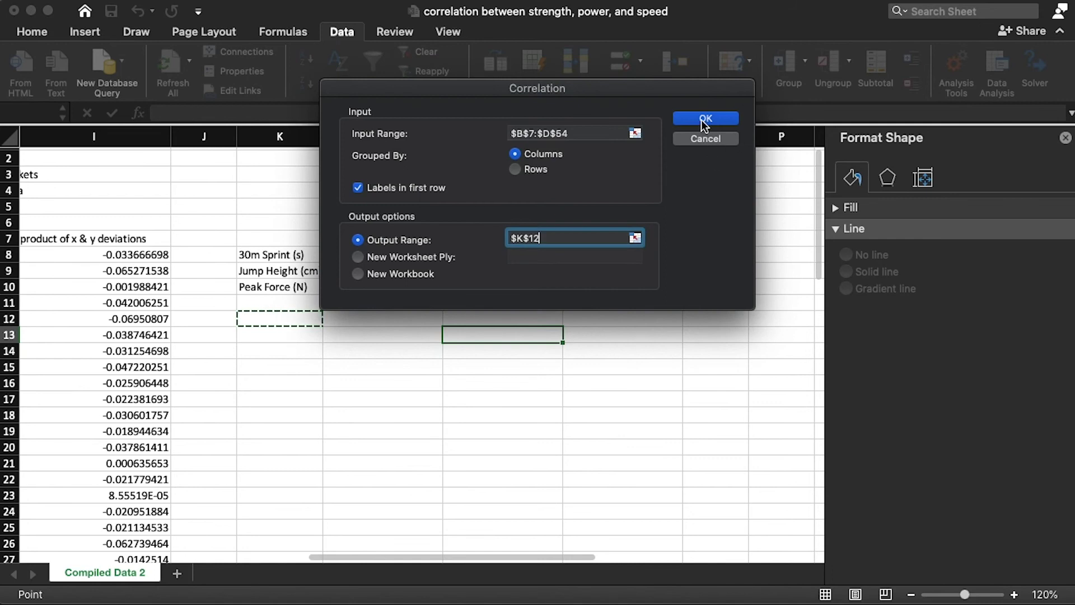
{"action": "left_click", "coordinate": [702, 119]}
{"action": "left_click", "coordinate": [474, 469]}
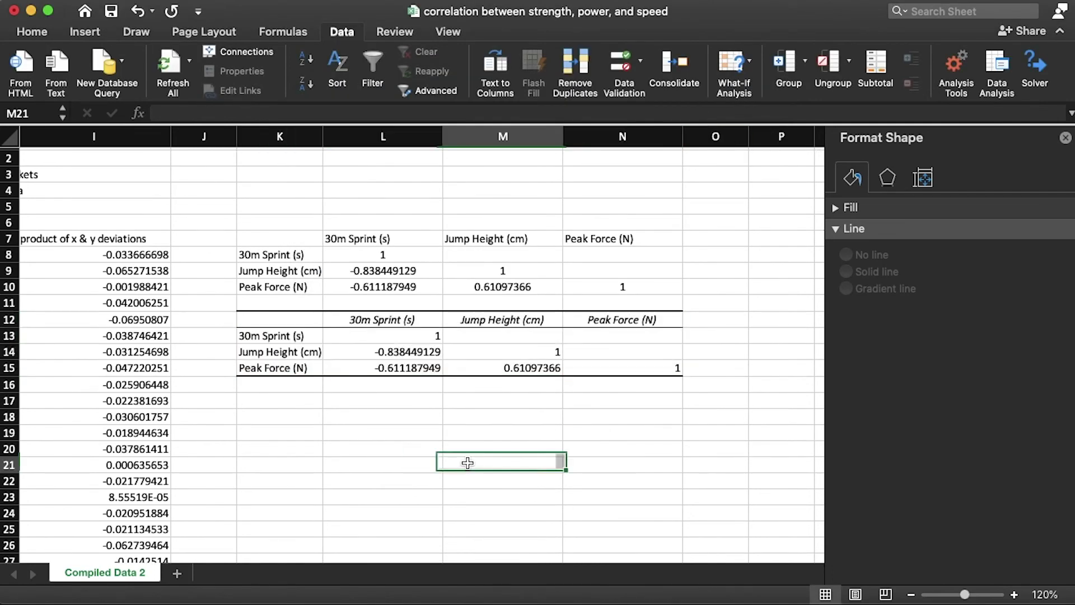